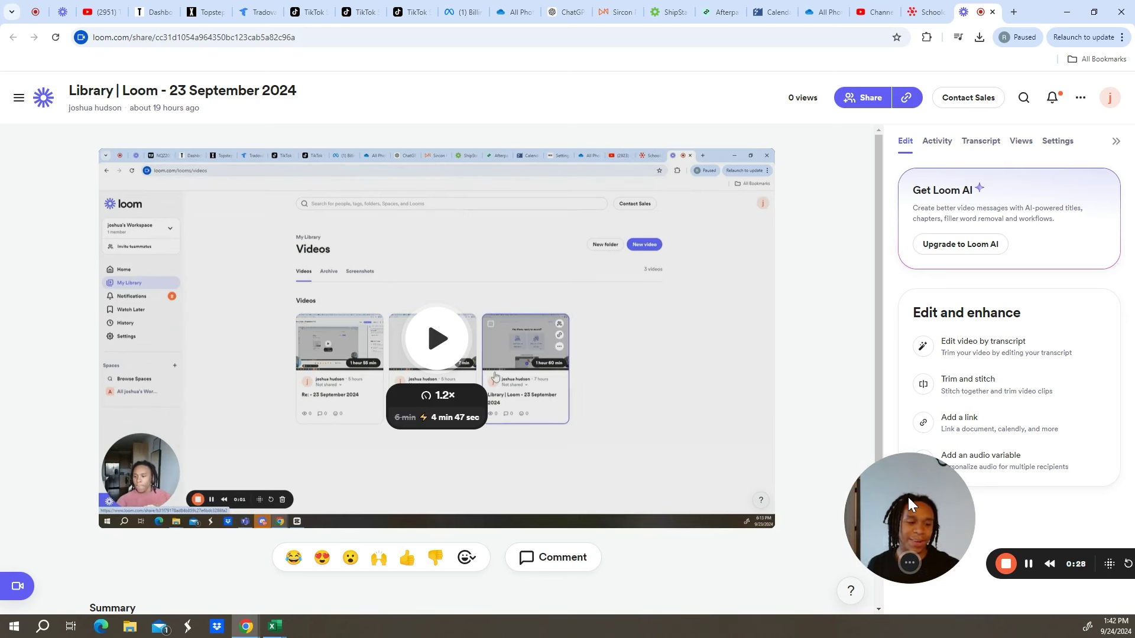
- Leave the Loom library page for the TopstepX NQZ24 trading chart
drag(908, 503, 1064, 536)
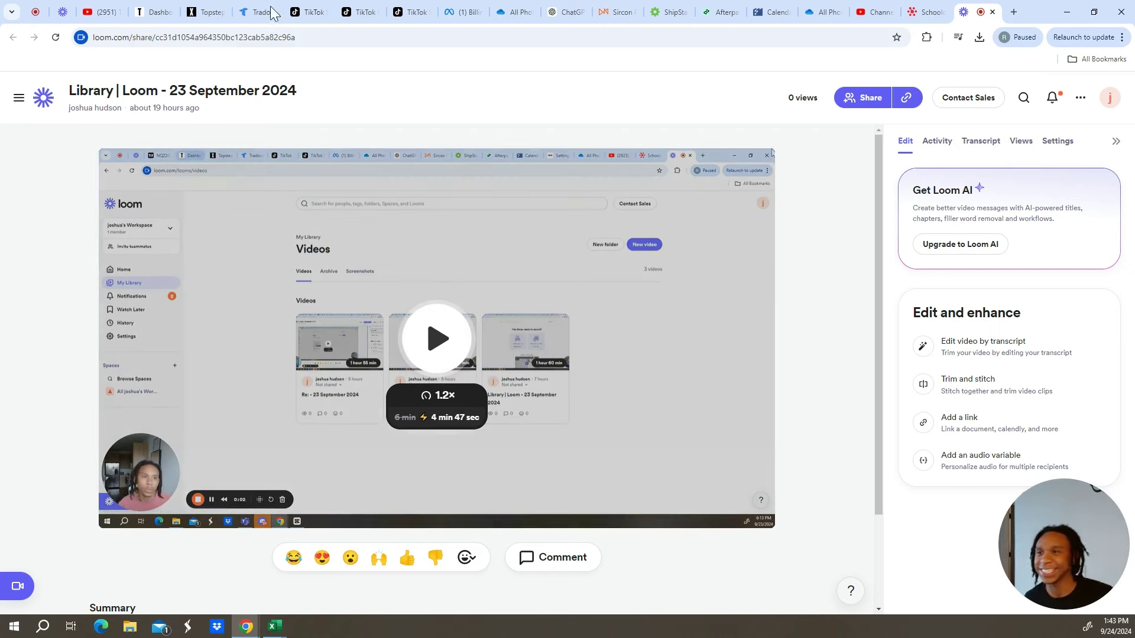
click(204, 12)
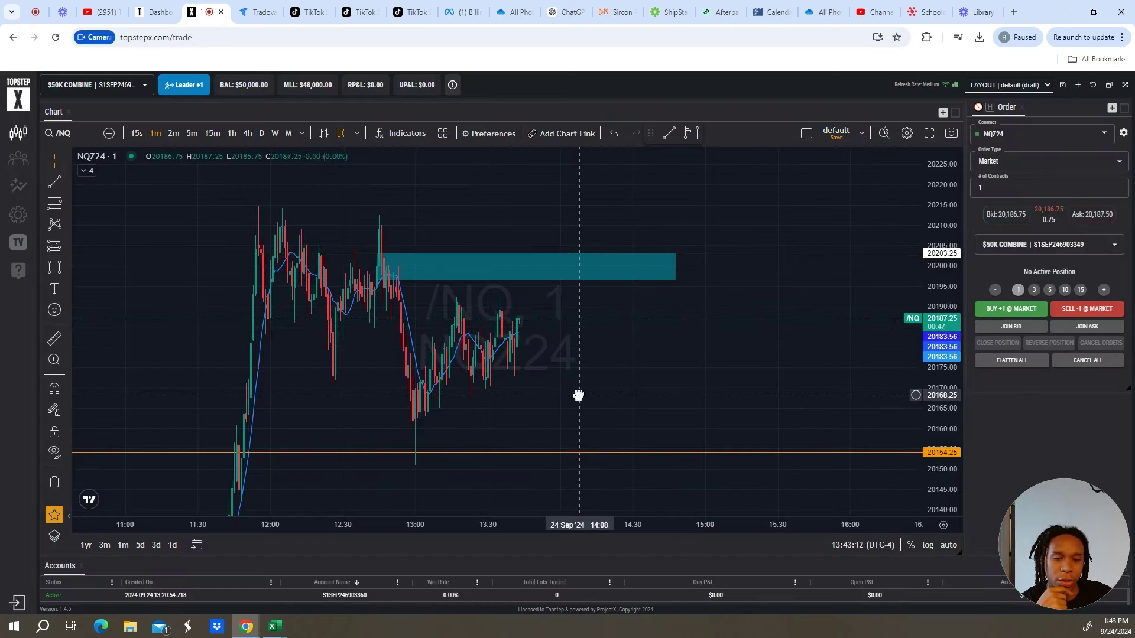
drag(579, 395, 586, 396)
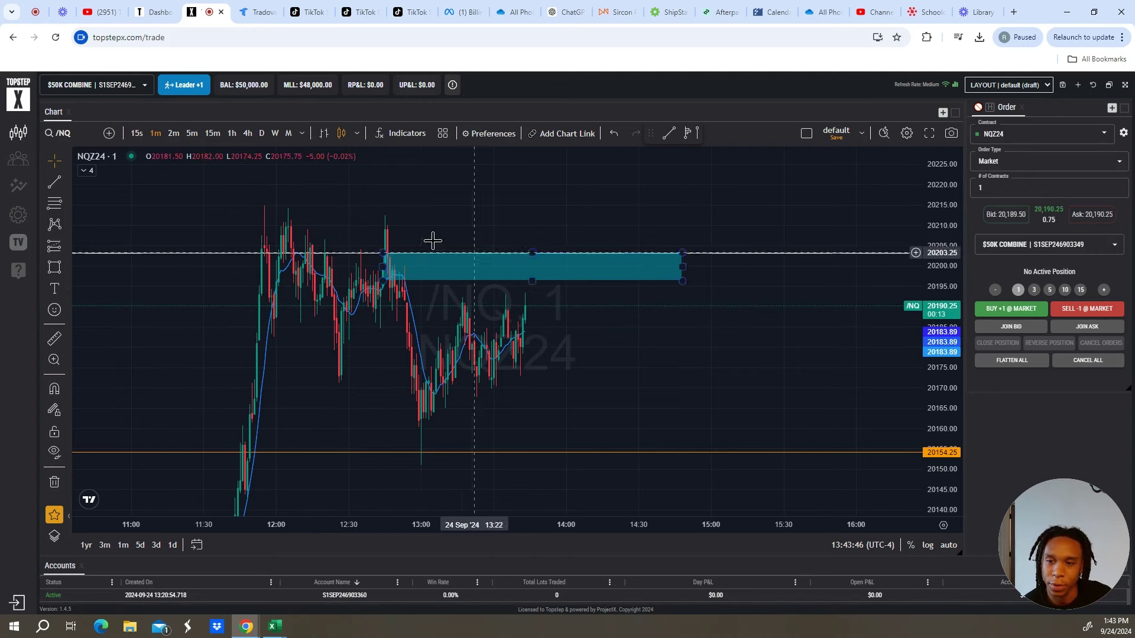
- Flip the NQZ24 chart to 5-minute candles and back to 1-minute
click(190, 133)
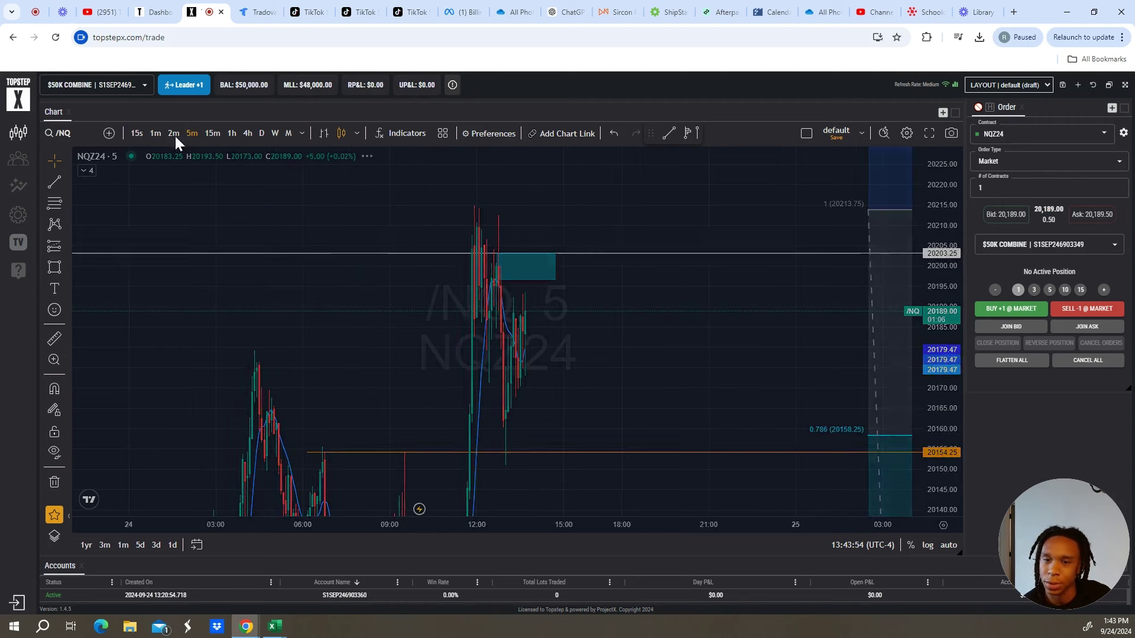
click(155, 133)
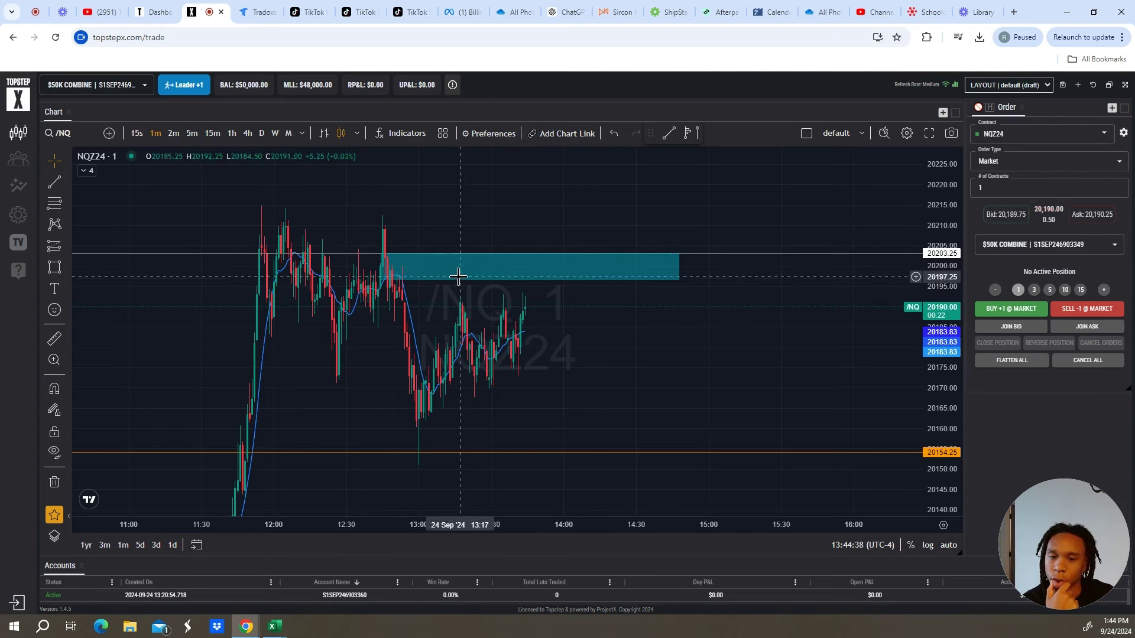
- Select the teal FVG zone and mark a horizontal level at 20,203.25
click(194, 133)
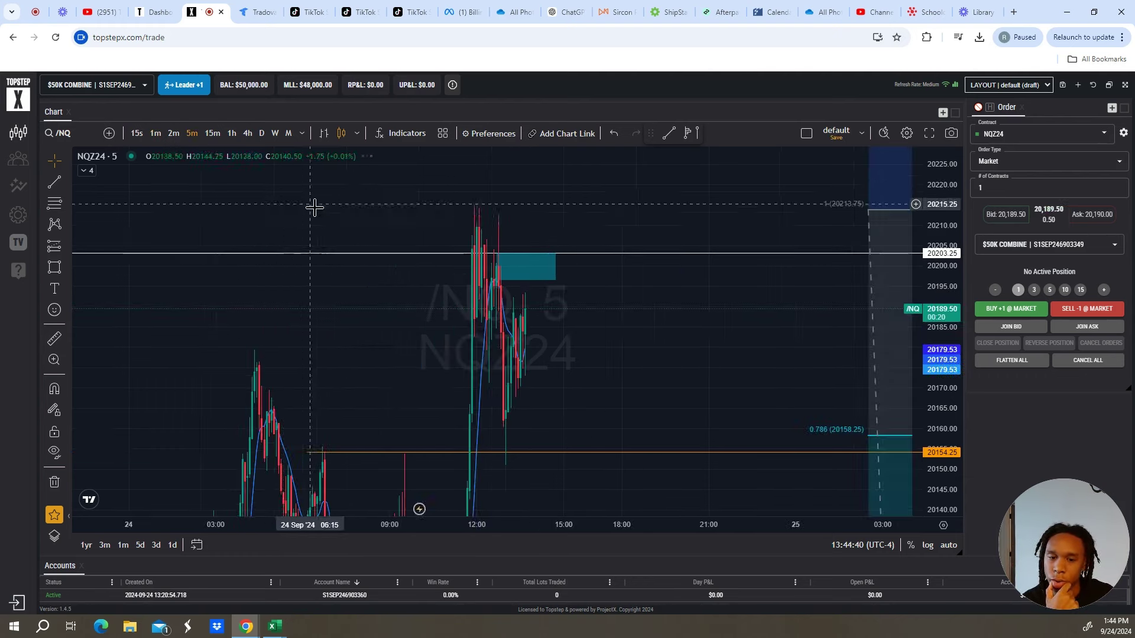
click(157, 133)
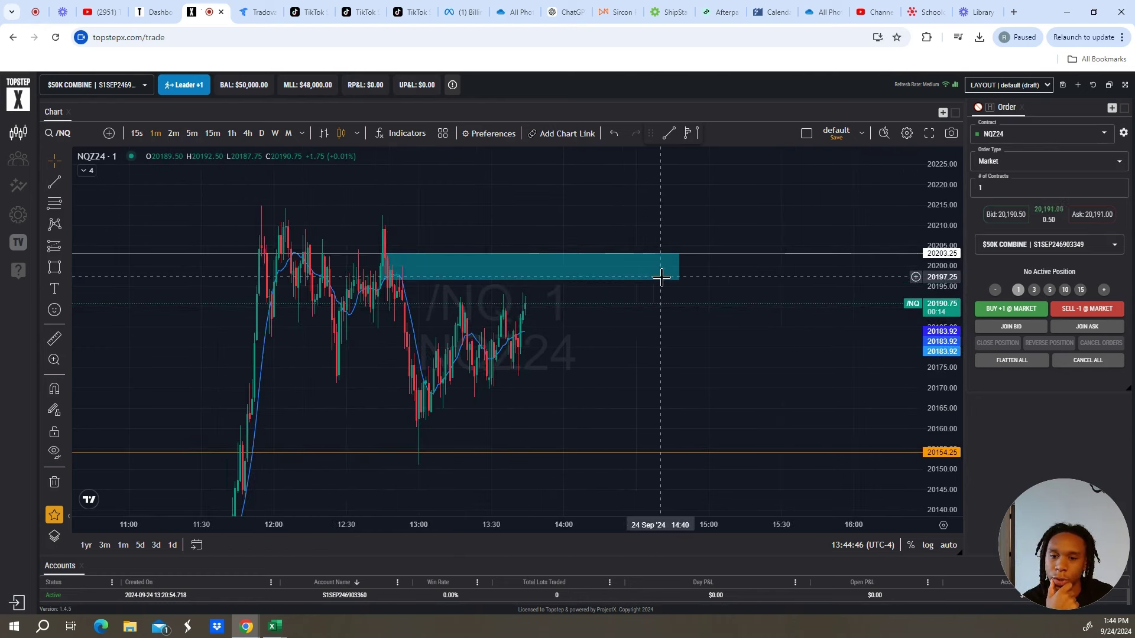
click(605, 261)
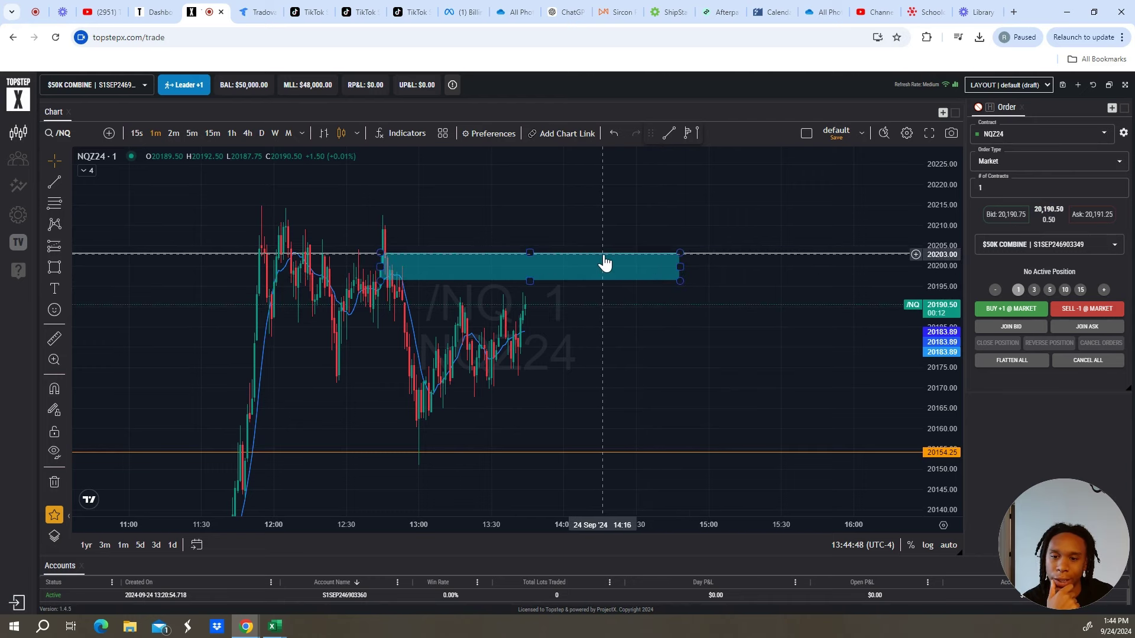
click(605, 253)
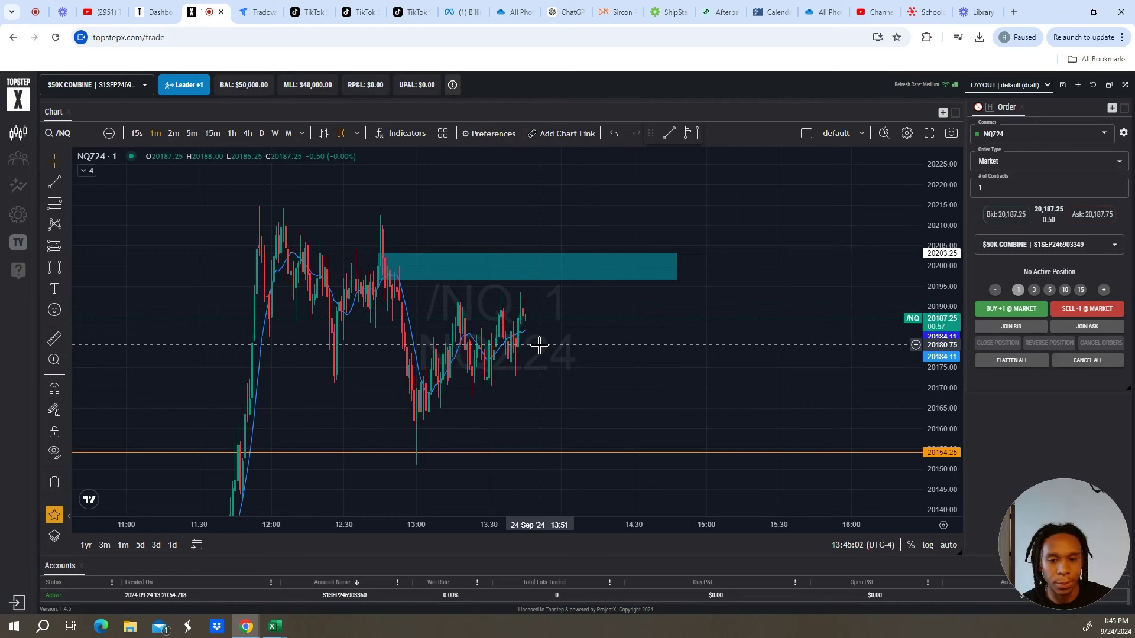
- Check the 5-minute view, return to 1-minute candles, and shift the chart up-left
click(195, 134)
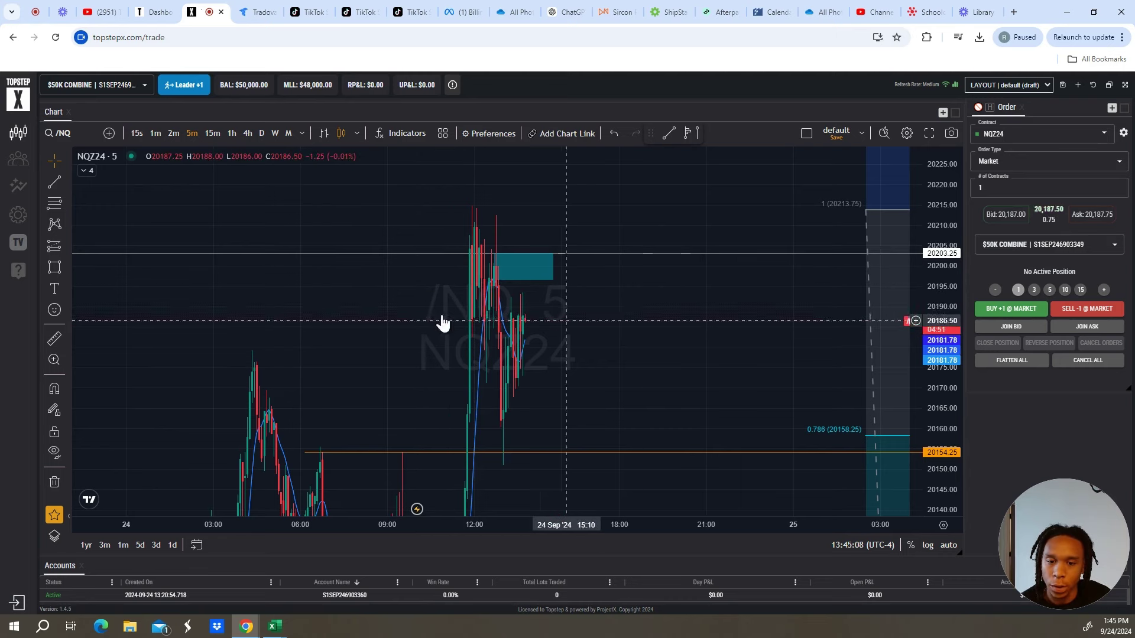
click(155, 133)
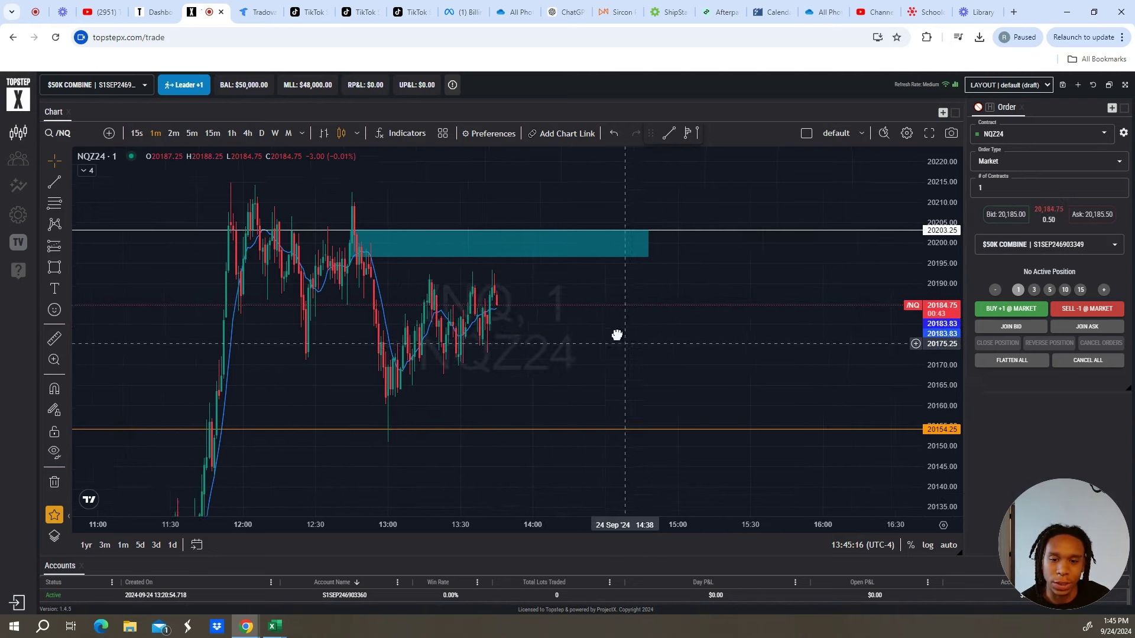
mouse_move(671, 362)
mouse_down()
mouse_move(618, 309)
mouse_move(753, 334)
mouse_up()
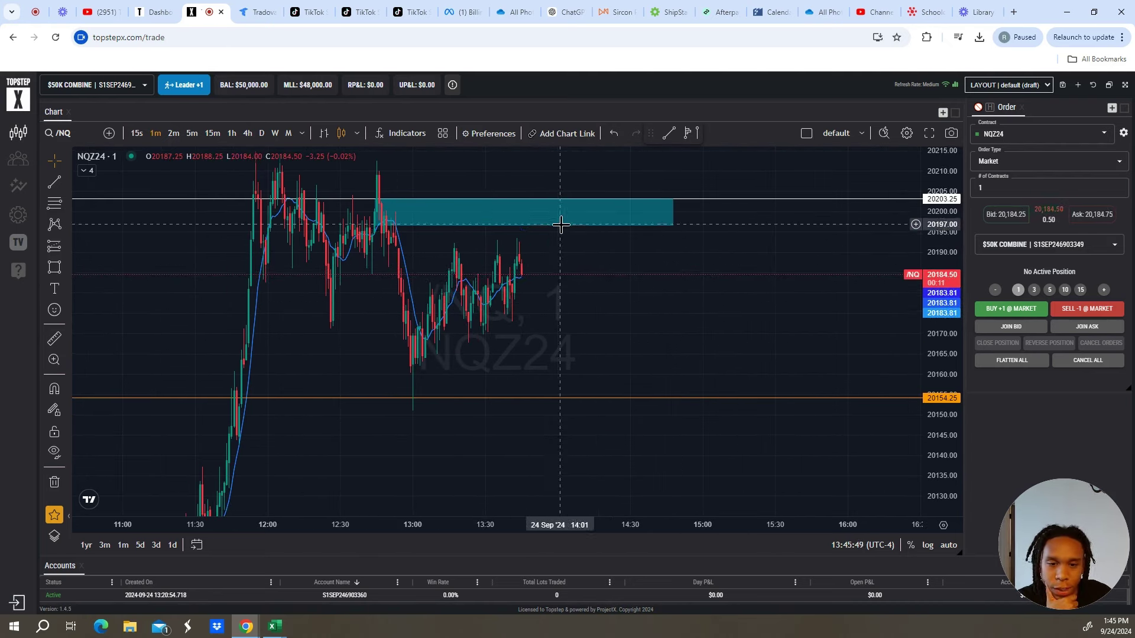
- Glance at 2-minute candles, return to 1-minute, and re-centre on current price
click(174, 133)
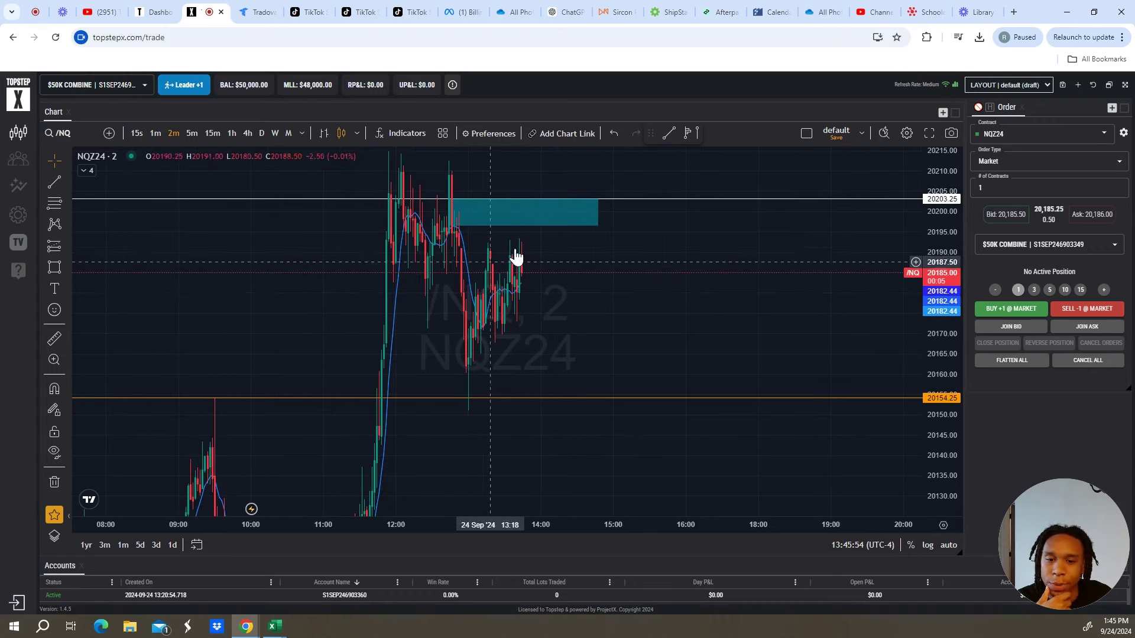
click(155, 133)
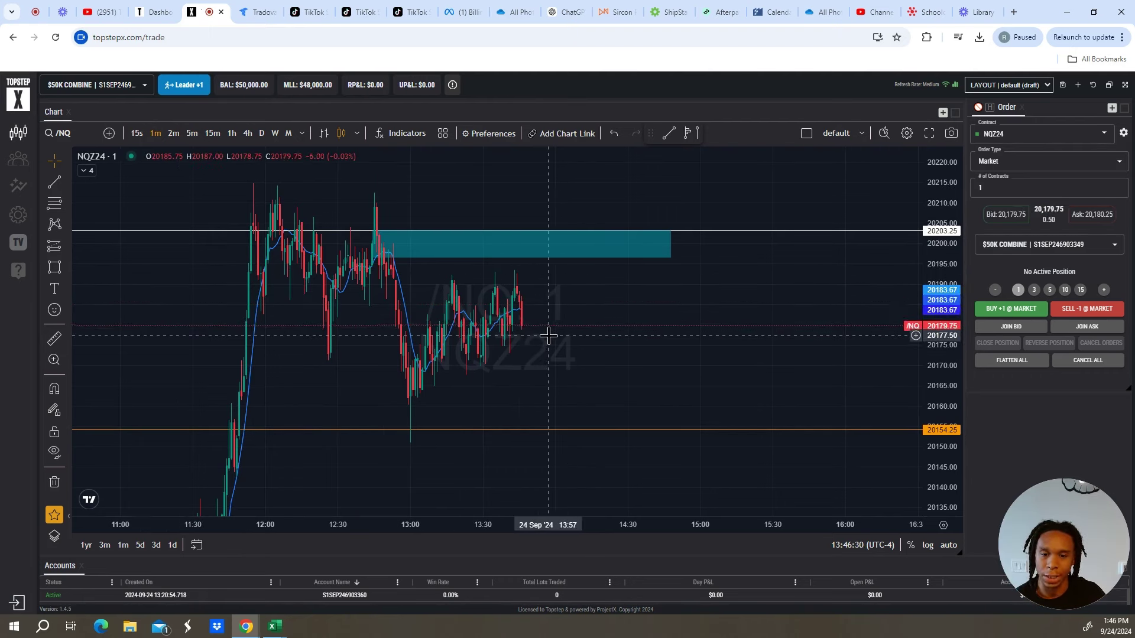
drag(625, 342, 603, 319)
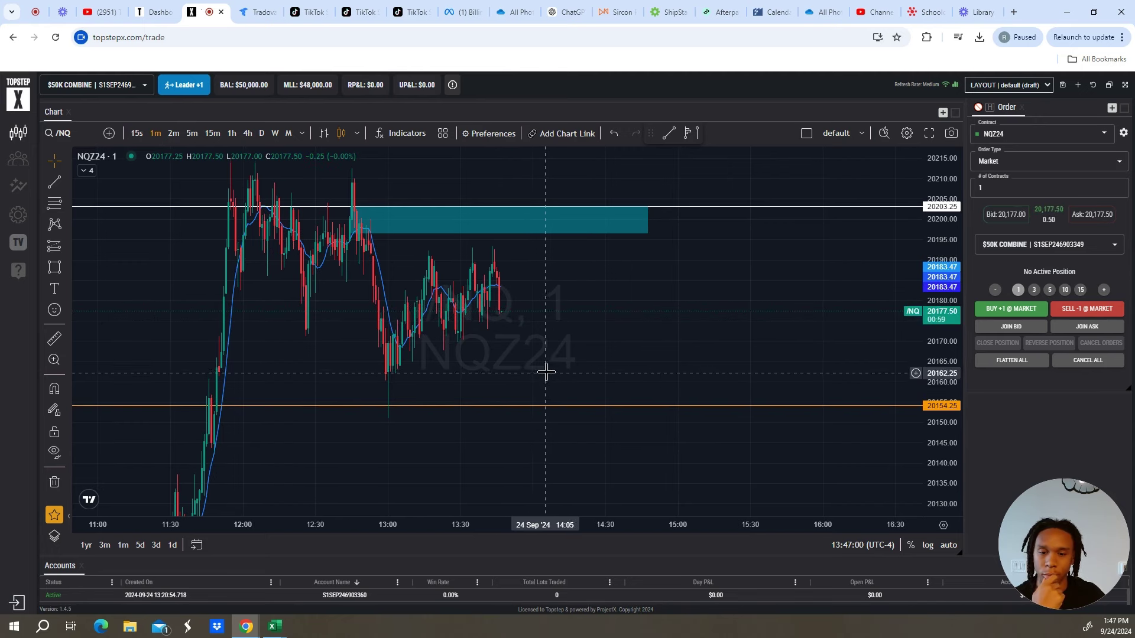
- Short one NQZ24 contract at market and lower the stop to 20,193.50
click(1064, 310)
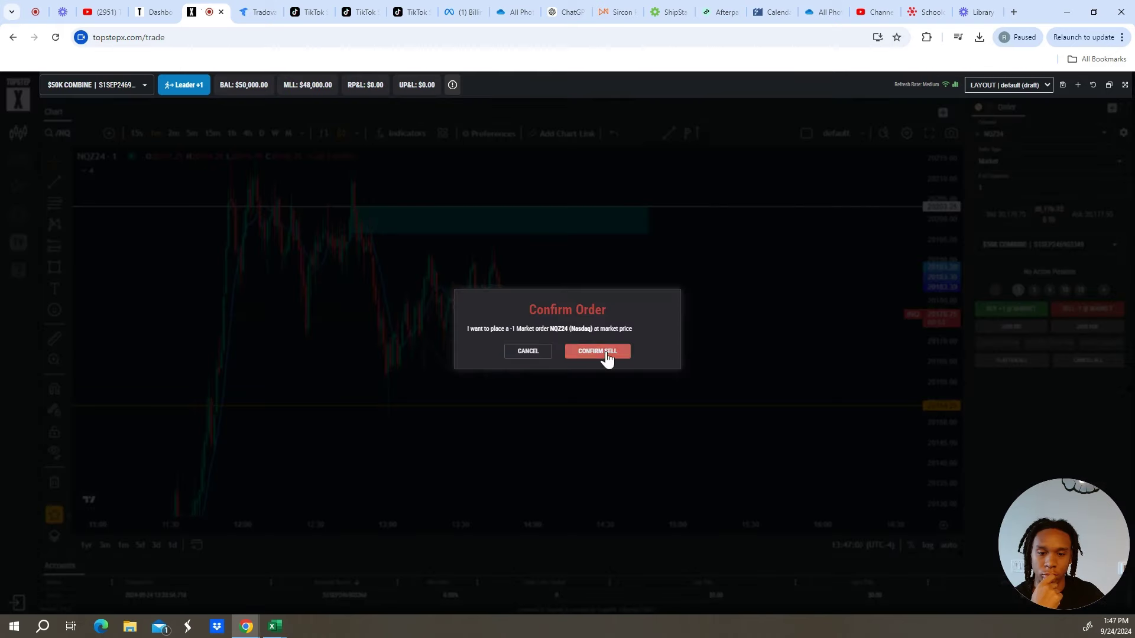
click(596, 352)
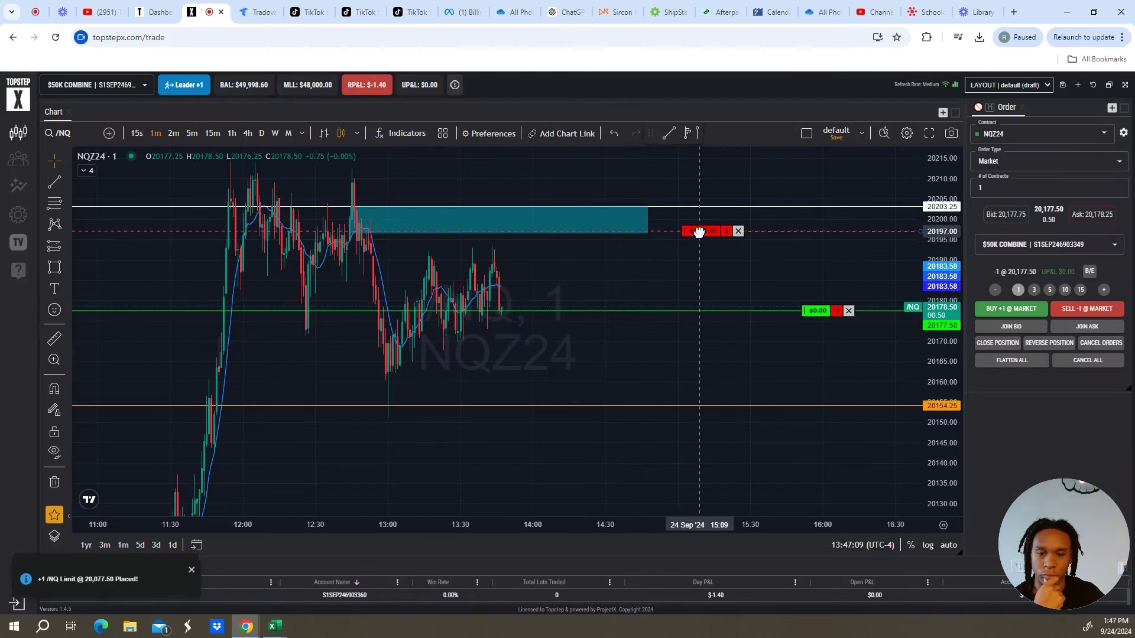
drag(699, 211, 699, 246)
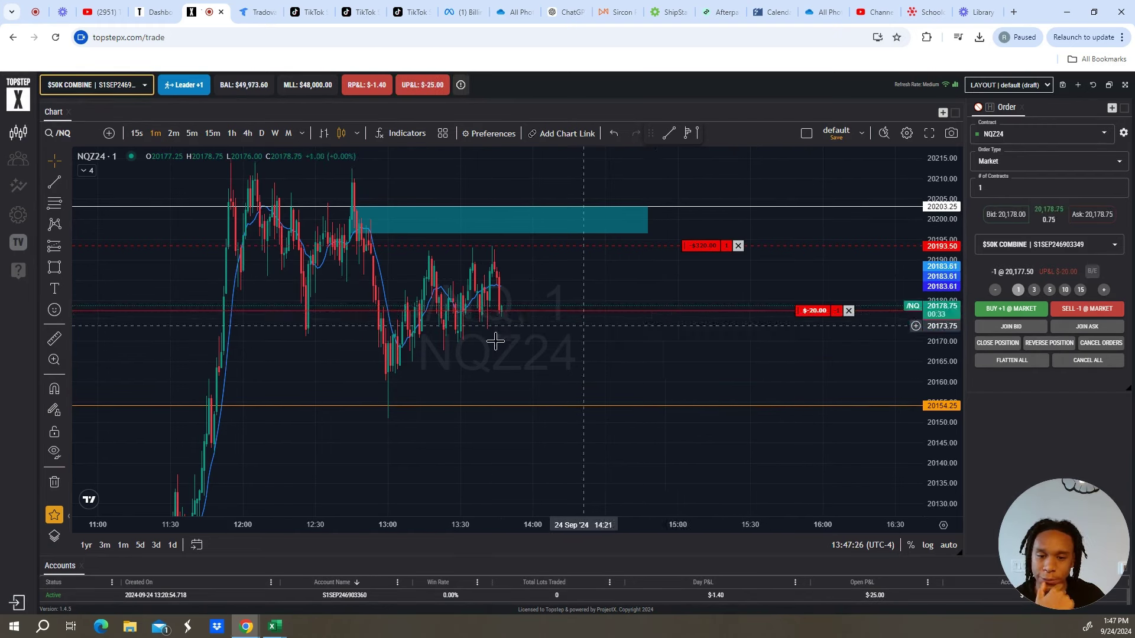
scroll(655, 315, down, 2)
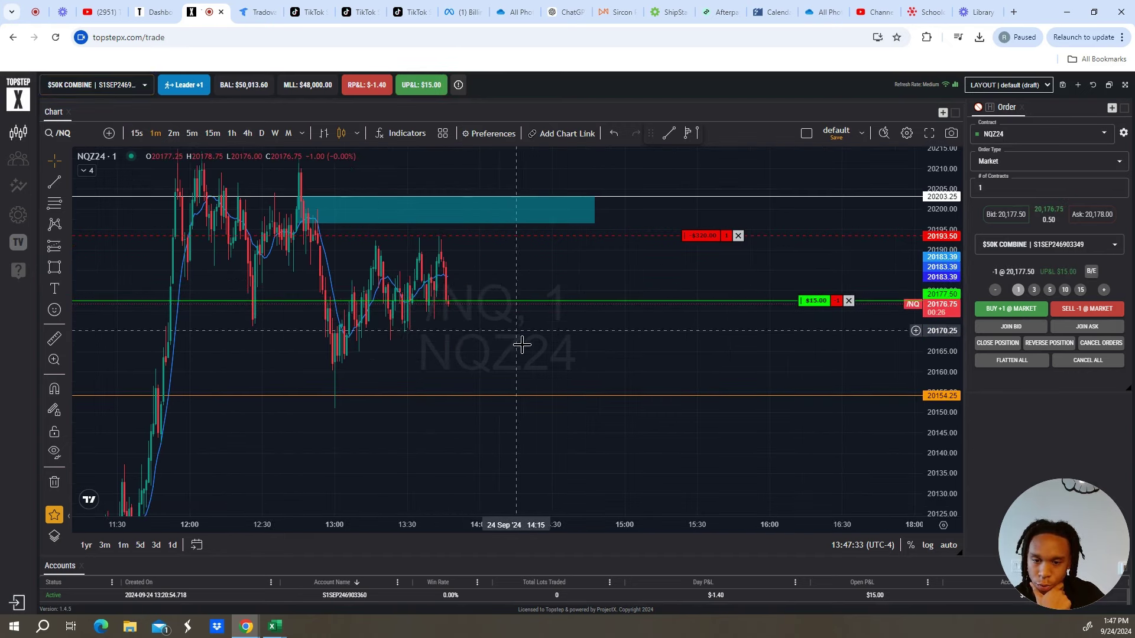
drag(470, 281, 873, 230)
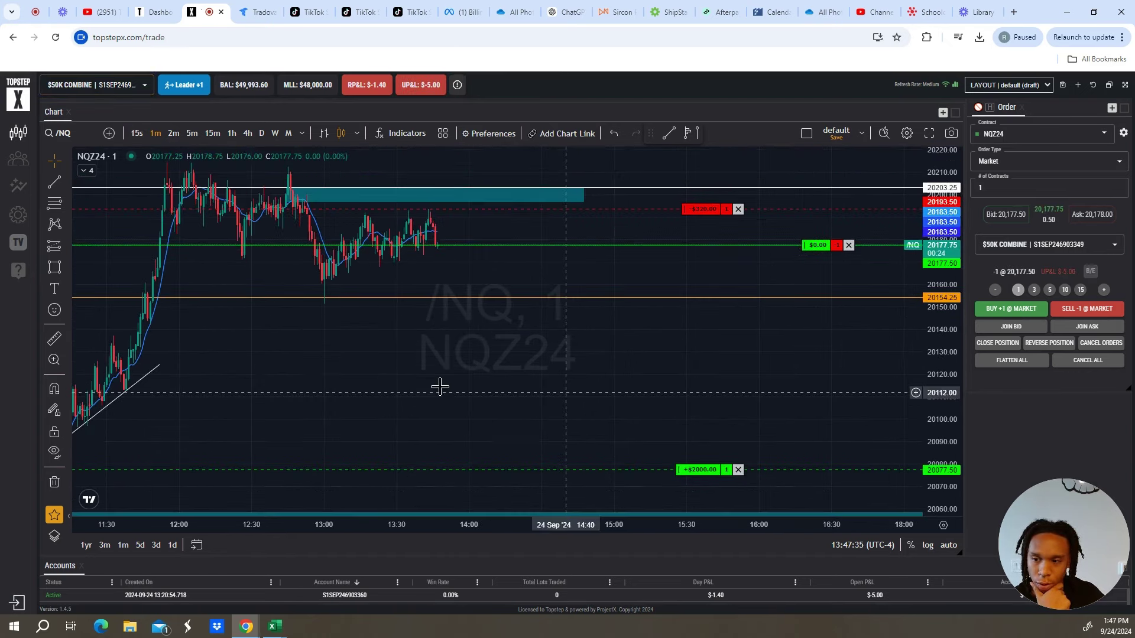
- Sell a second contract at market, making the short two contracts averaging 20,174.25
click(192, 133)
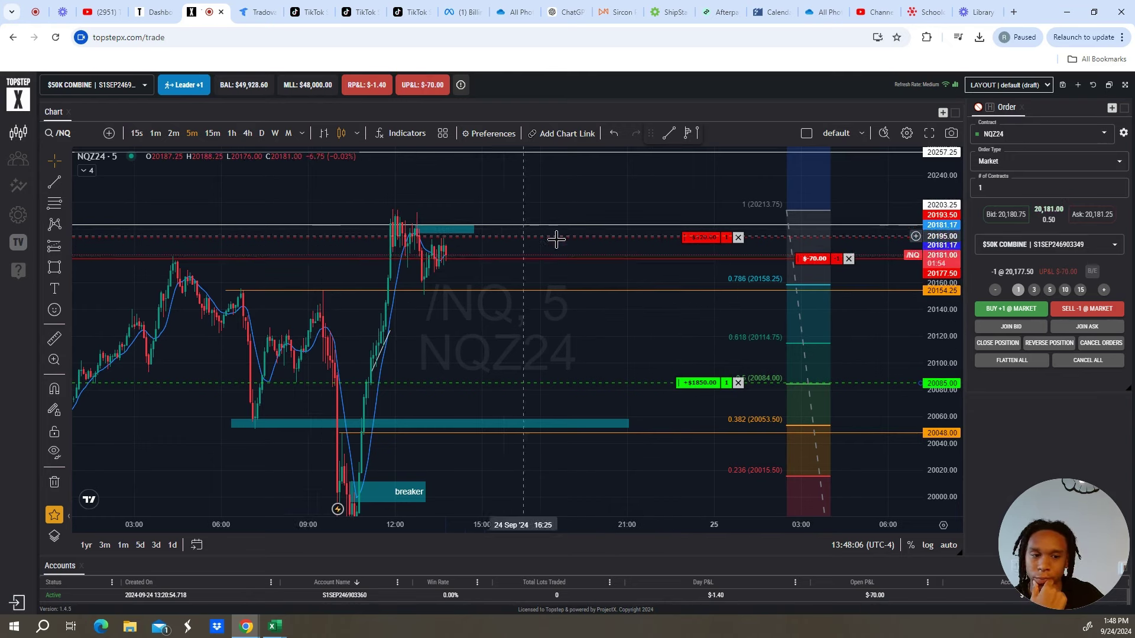
key(1)
key(Return)
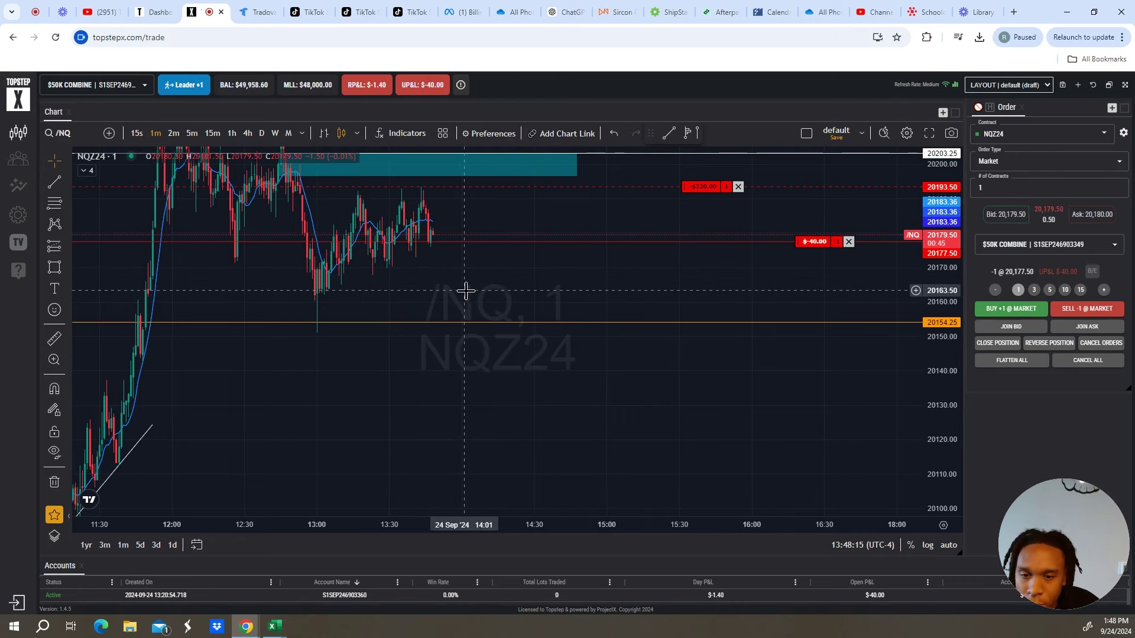
drag(520, 278, 547, 280)
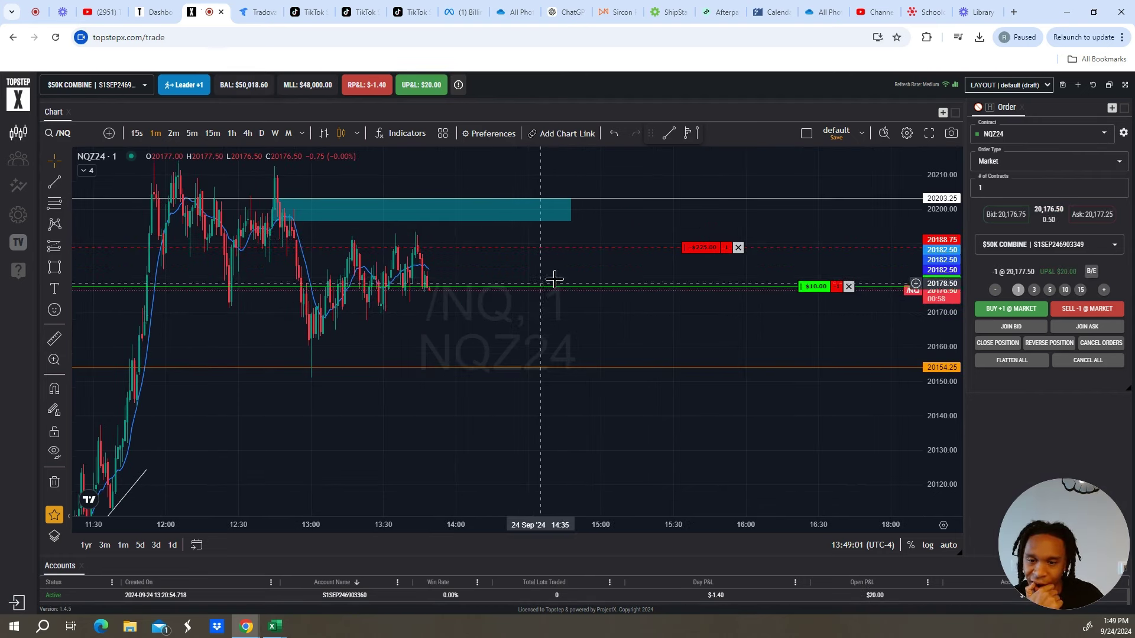
click(1077, 311)
click(602, 351)
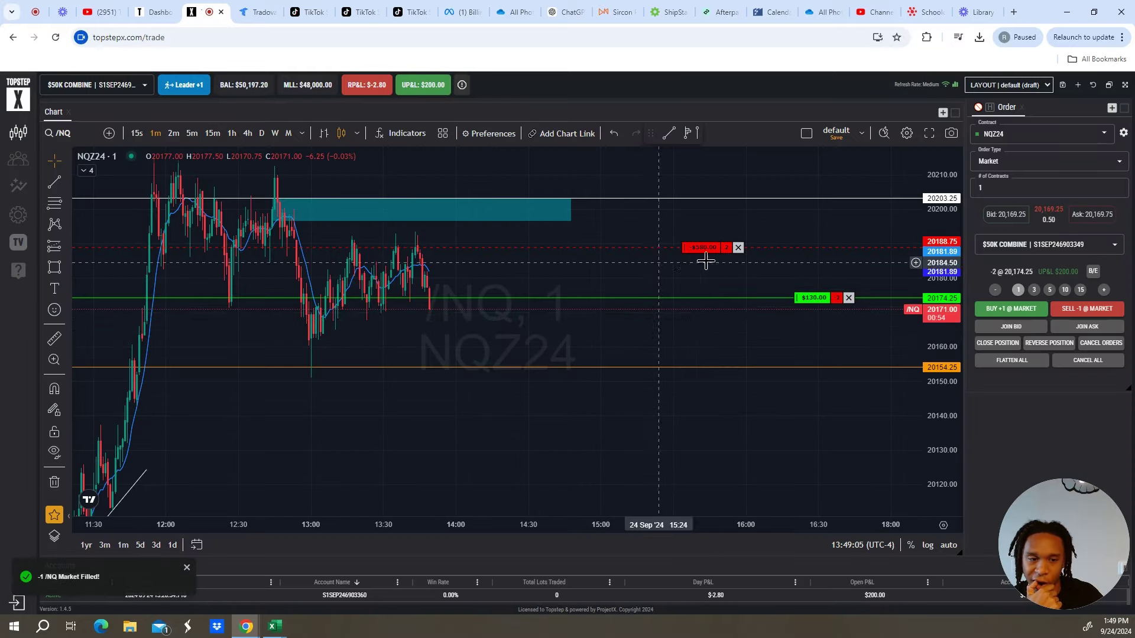
scroll(600, 354, down, 3)
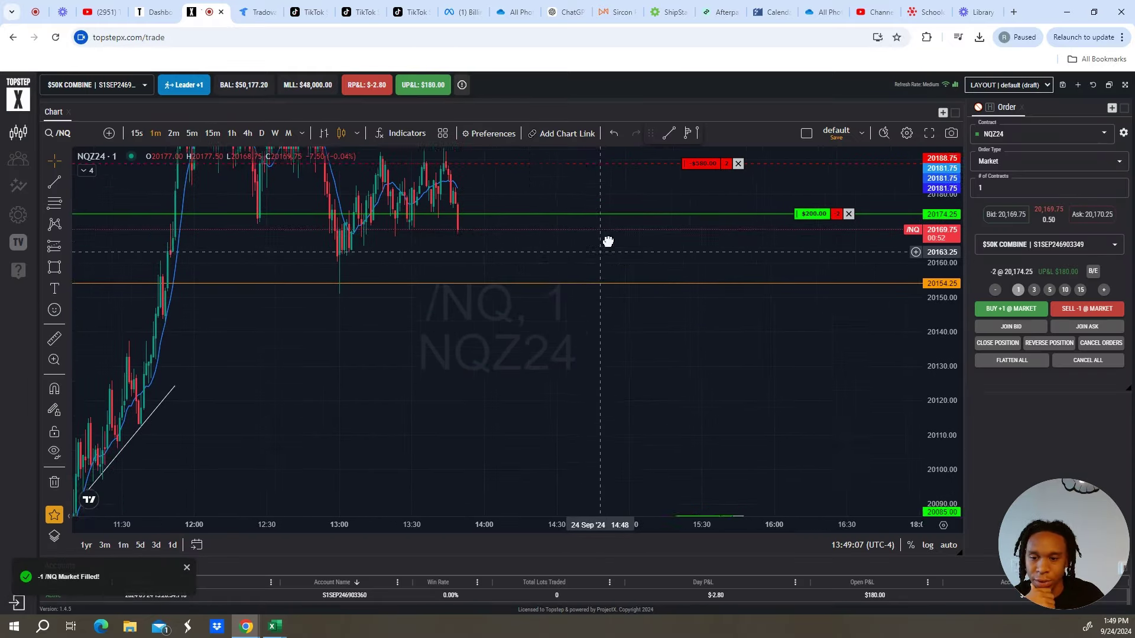
scroll(600, 328, up, 2)
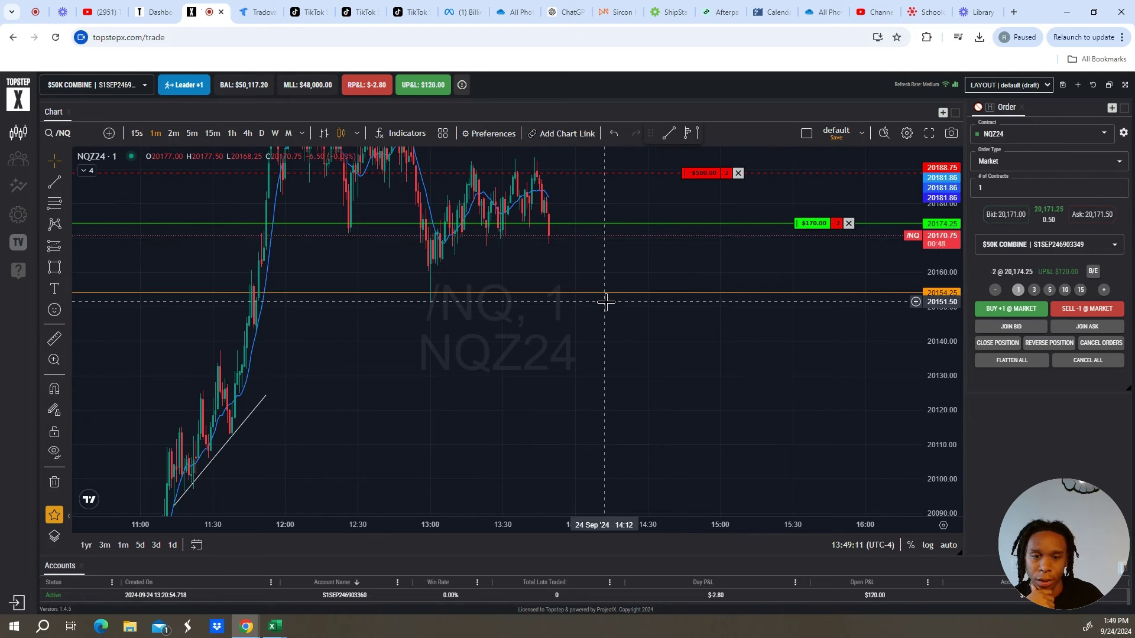
- Move the two-contract short's profit target to 20,136.75, about +$1,500 projected
right_click(606, 303)
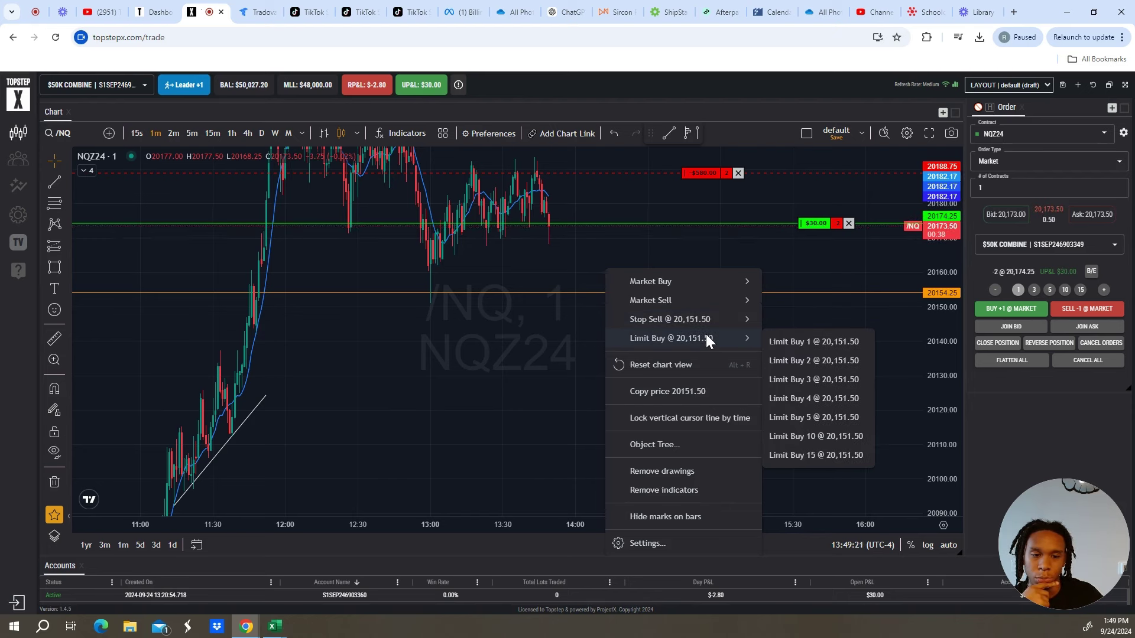
mouse_move(670, 320)
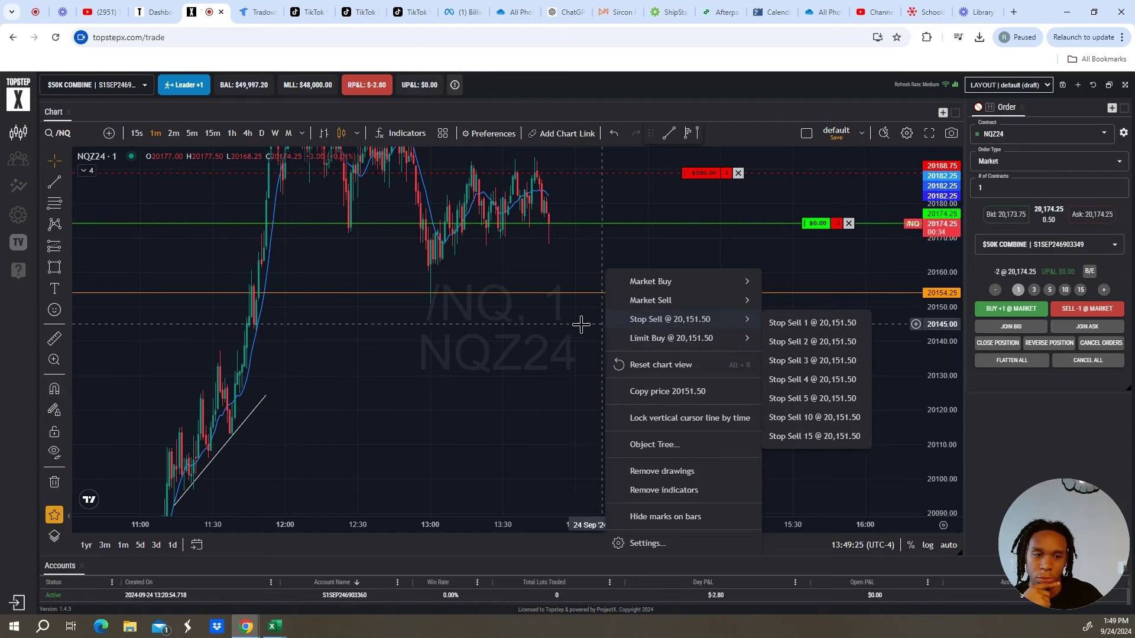
click(564, 346)
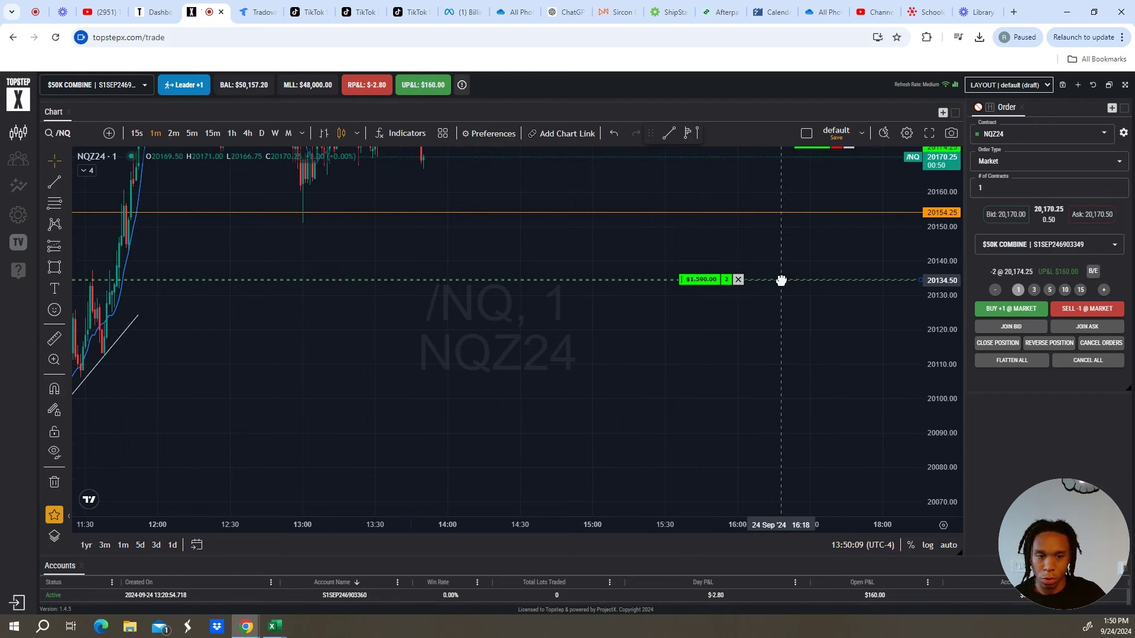
drag(781, 281, 781, 272)
scroll(660, 292, down, 2)
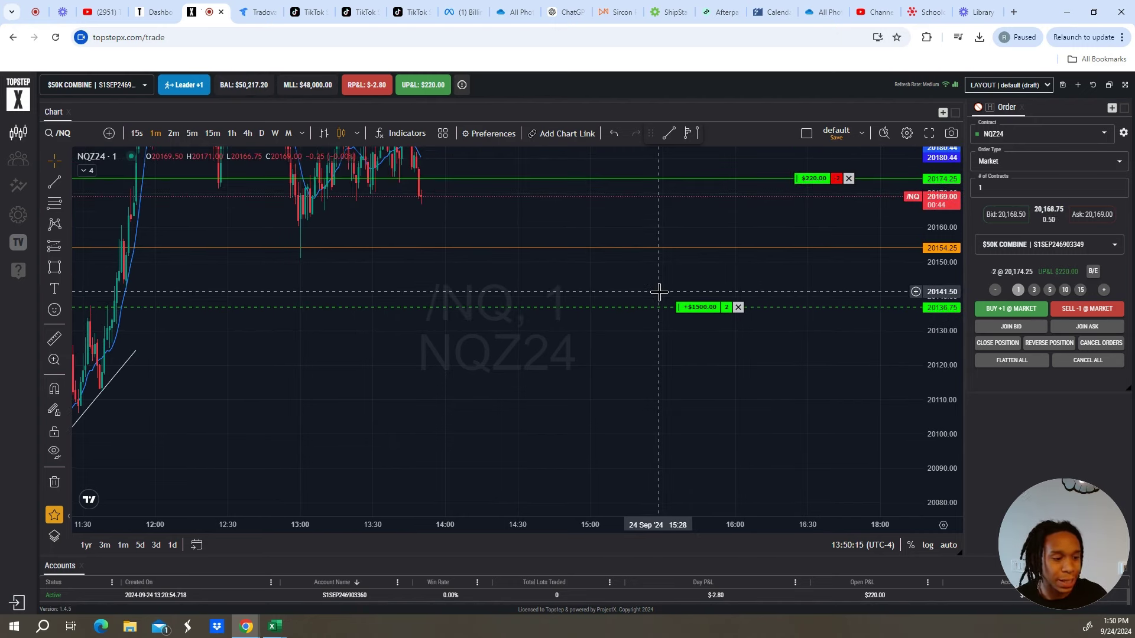
drag(660, 292, 563, 316)
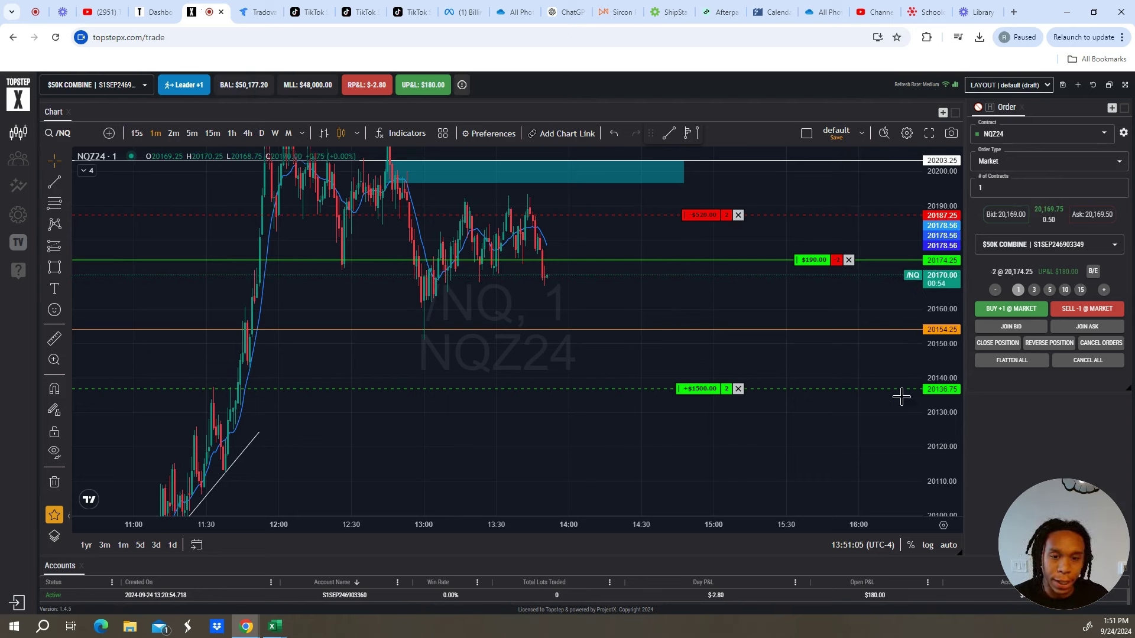
- Pan the chart sideways to frame the small gap near 20,183
drag(672, 311, 831, 309)
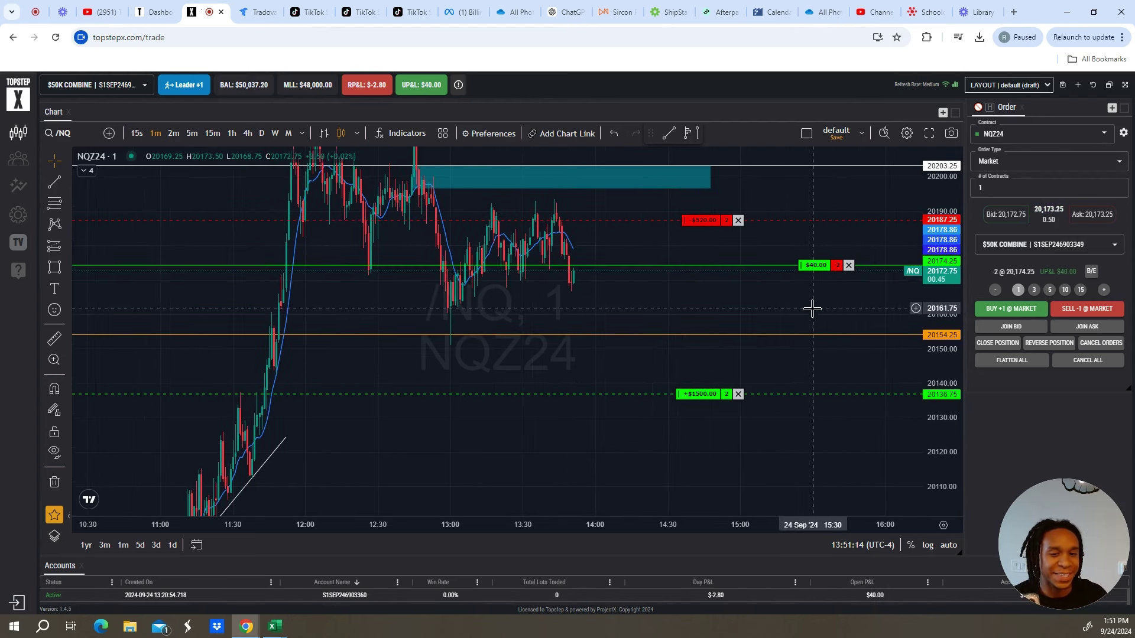
drag(753, 312, 768, 312)
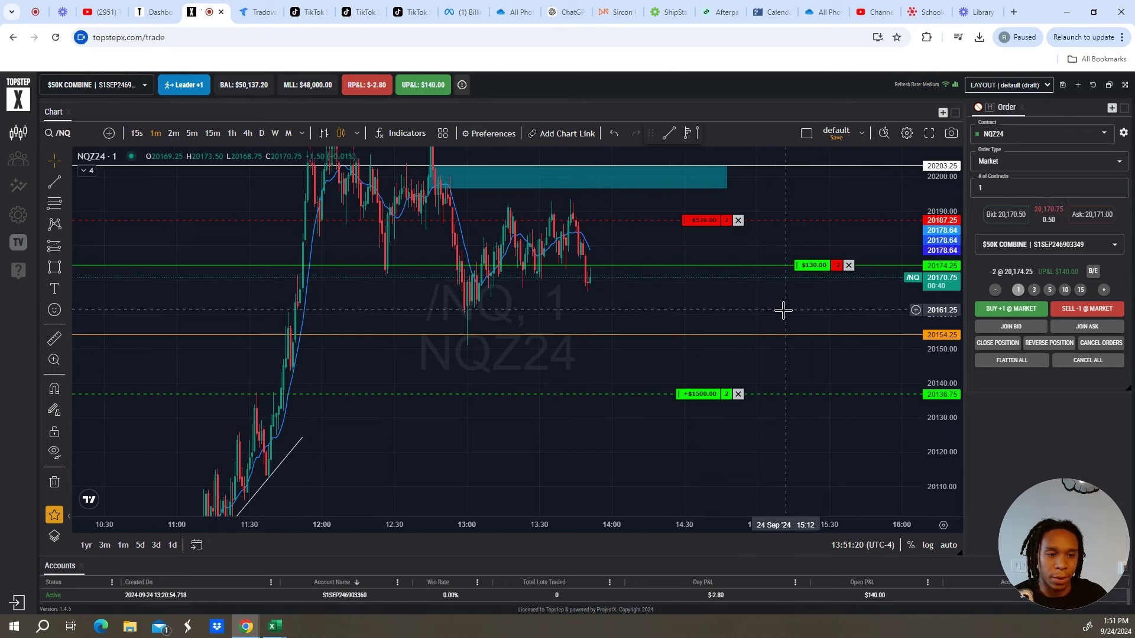
drag(768, 311, 774, 311)
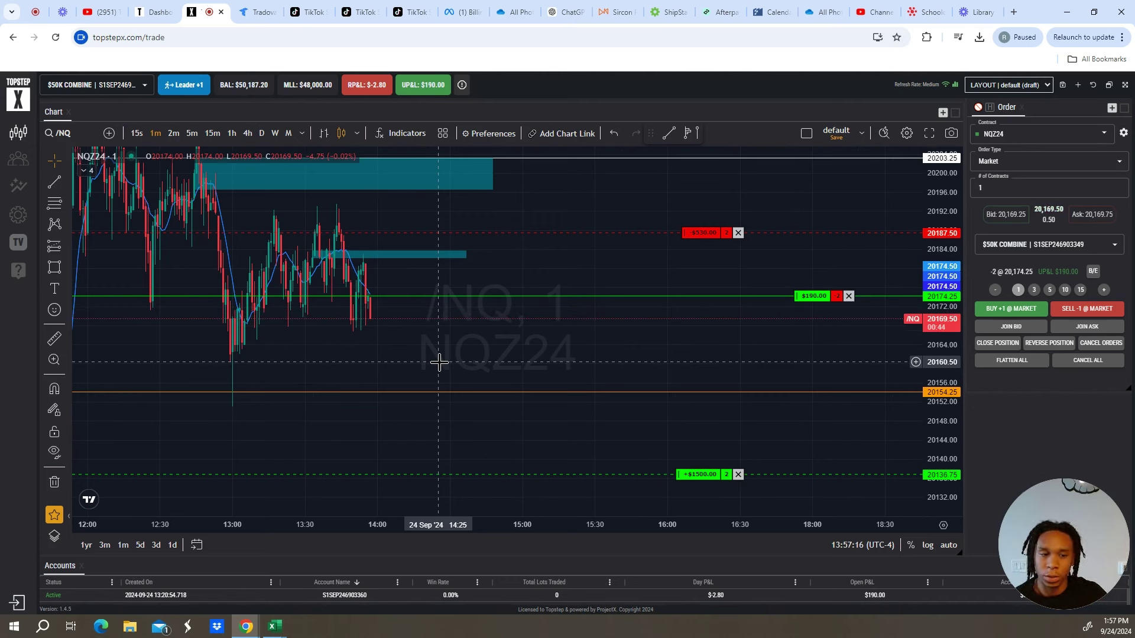
scroll(554, 275, down, 2)
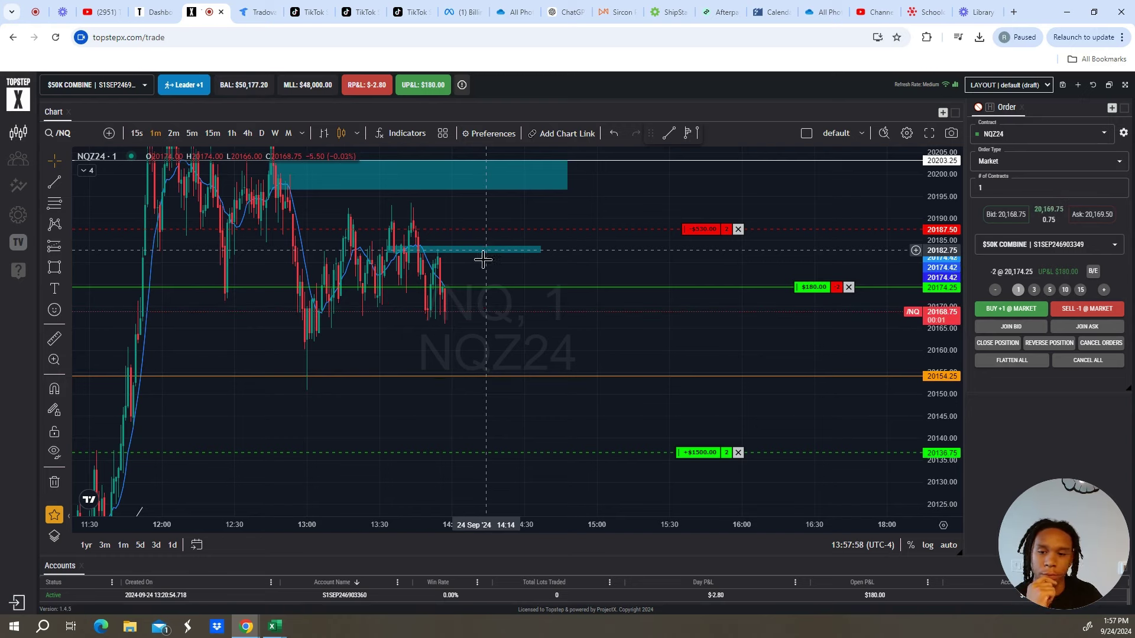
- On 5-minute candles, add a horizontal line at 20,085.50 beside the Fib 0.5 level
key(5)
key(Return)
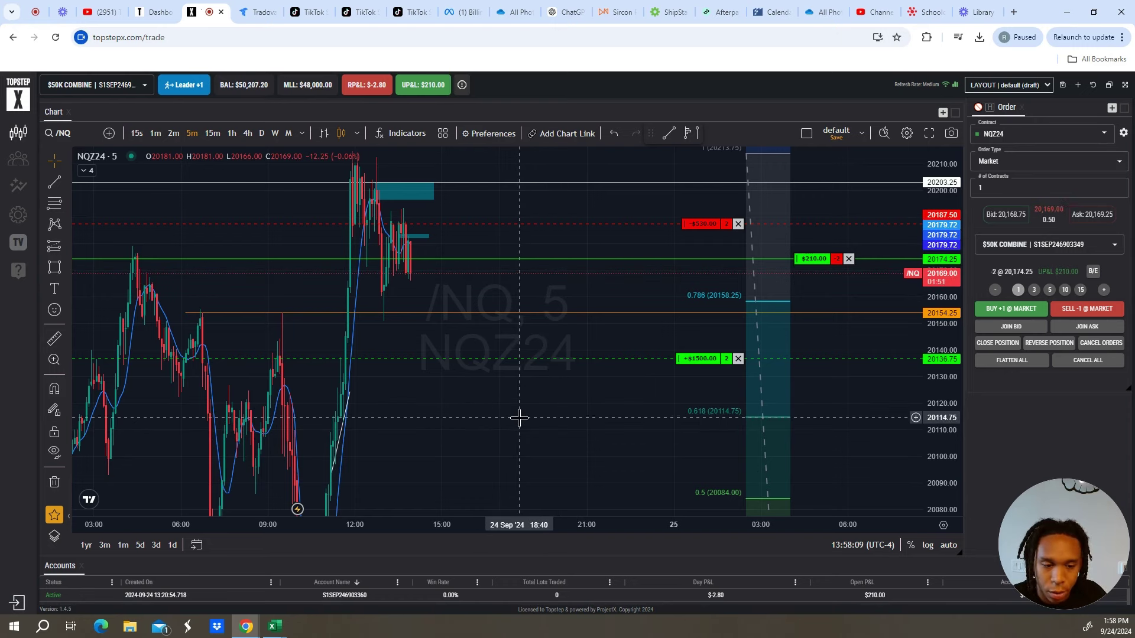
drag(518, 417, 490, 451)
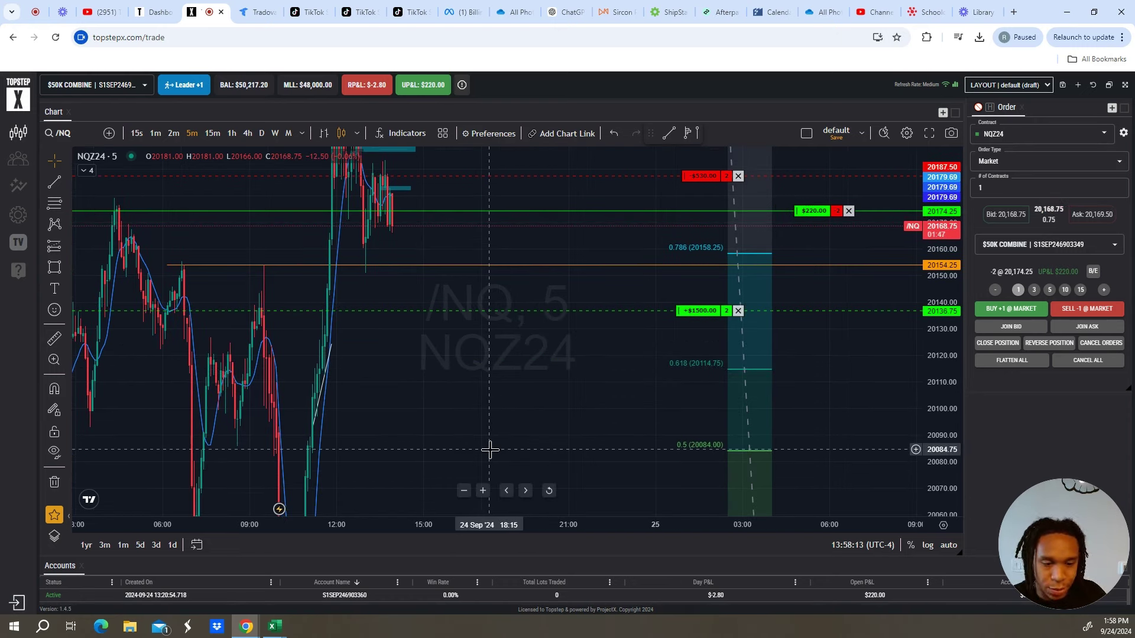
click(355, 447)
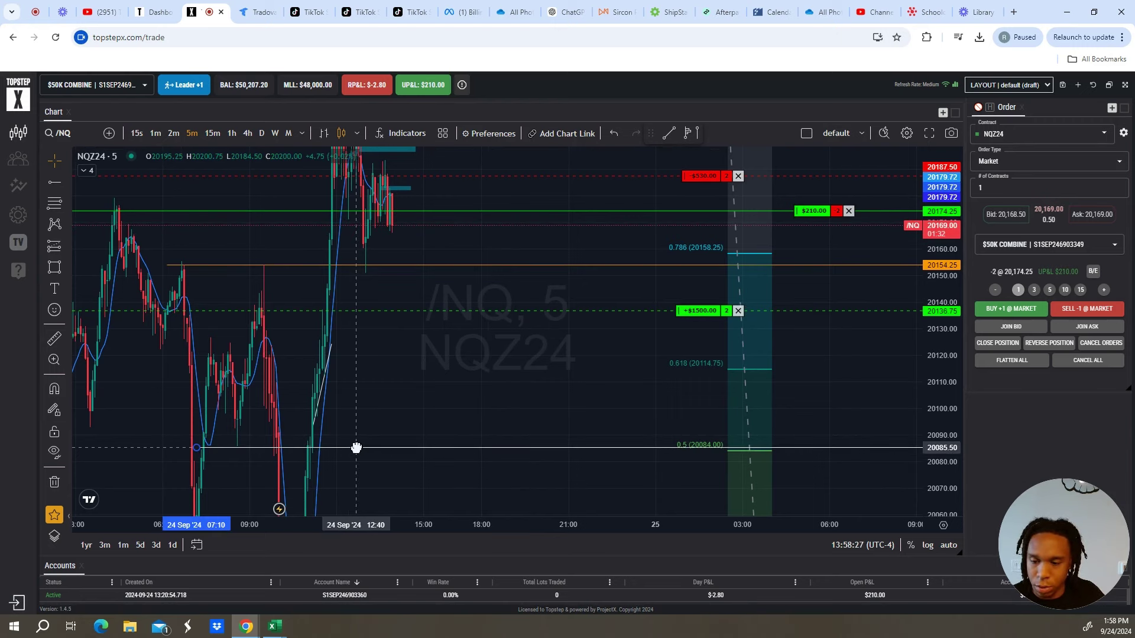
click(589, 388)
scroll(589, 386, down, 2)
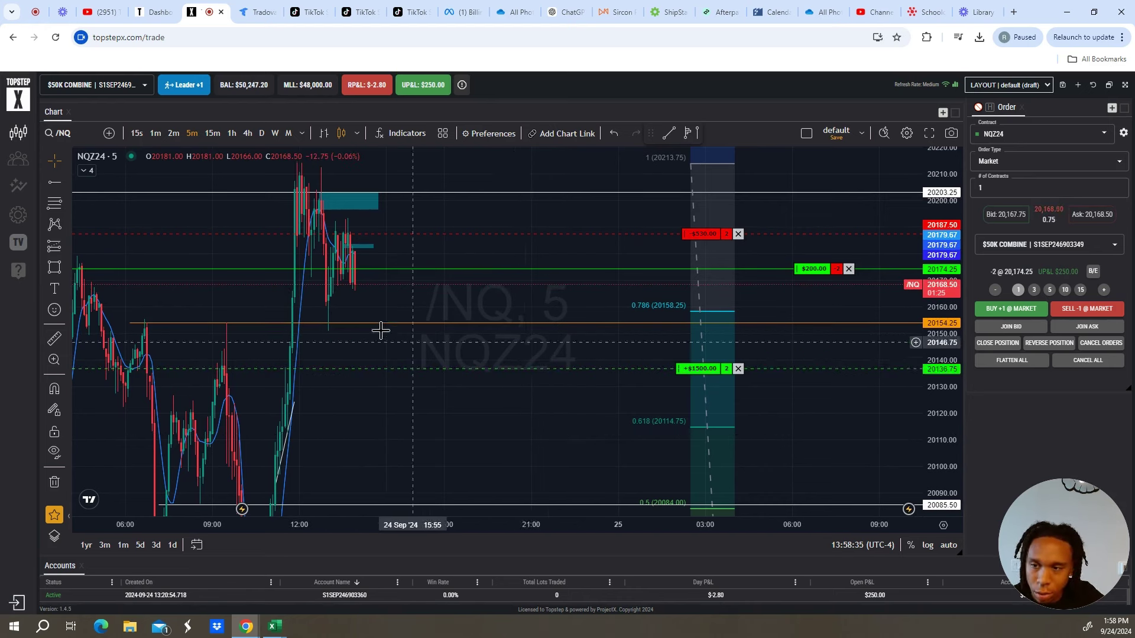
- Return to 1-minute candles and stretch the price scale for a closer view
click(157, 133)
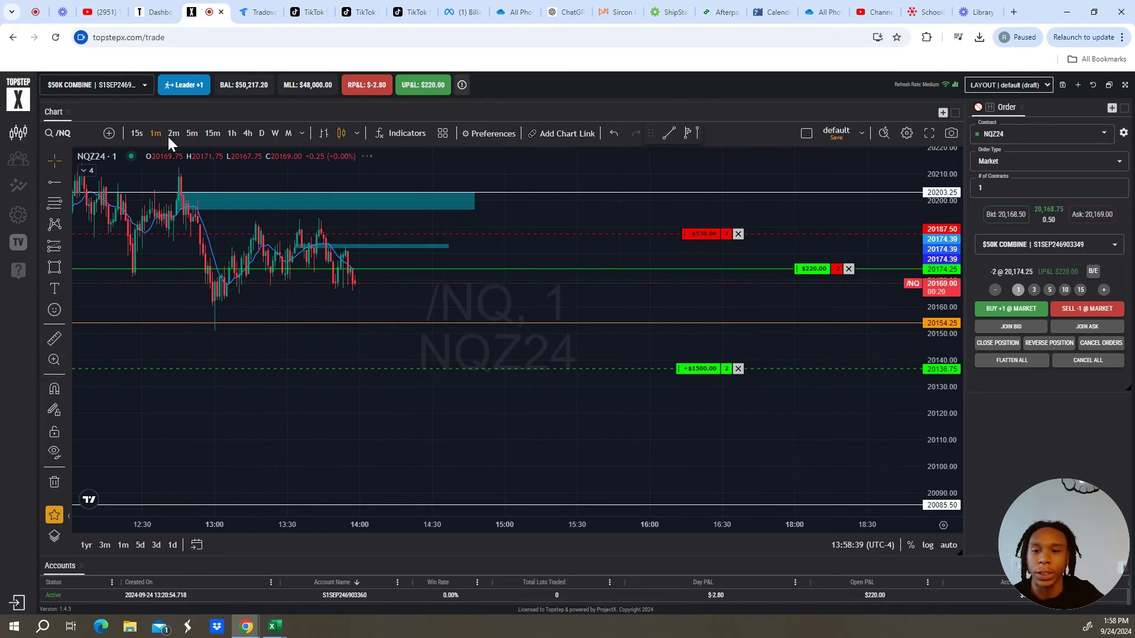
drag(924, 350, 923, 319)
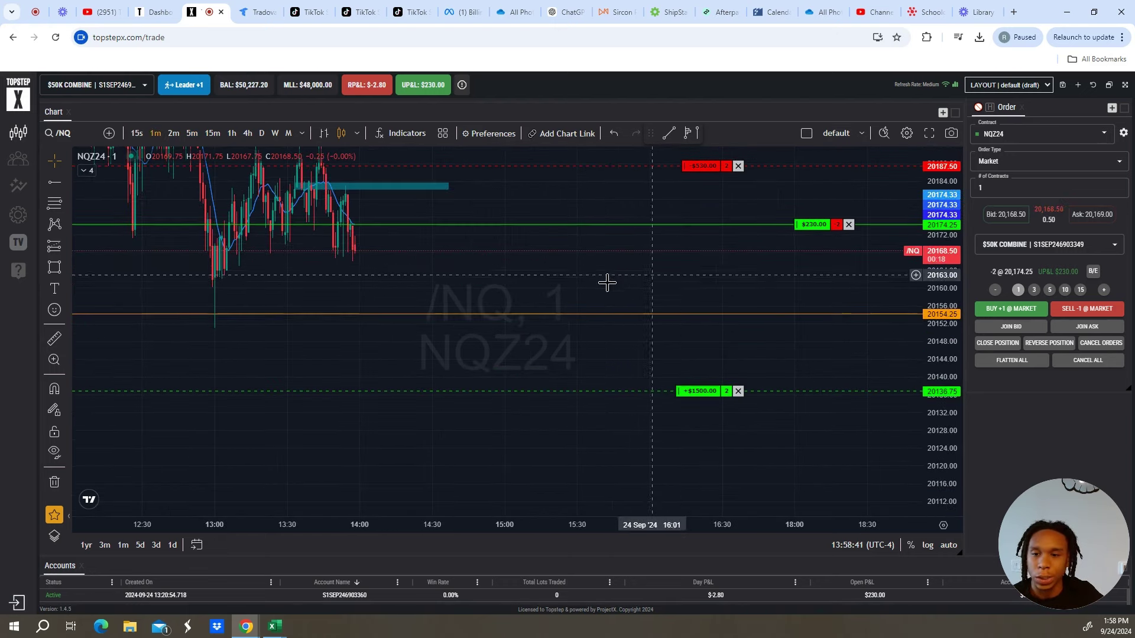
scroll(610, 328, up, 2)
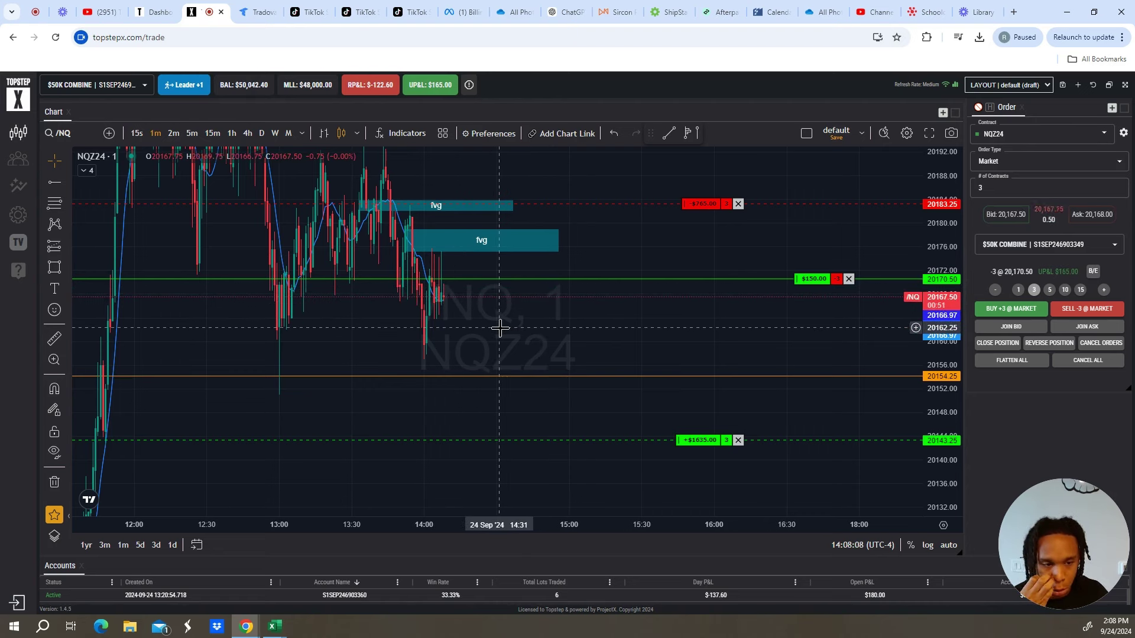
- Stretch the upper FVG zone further right while the short's take-profit fills for $1,508.20
click(527, 252)
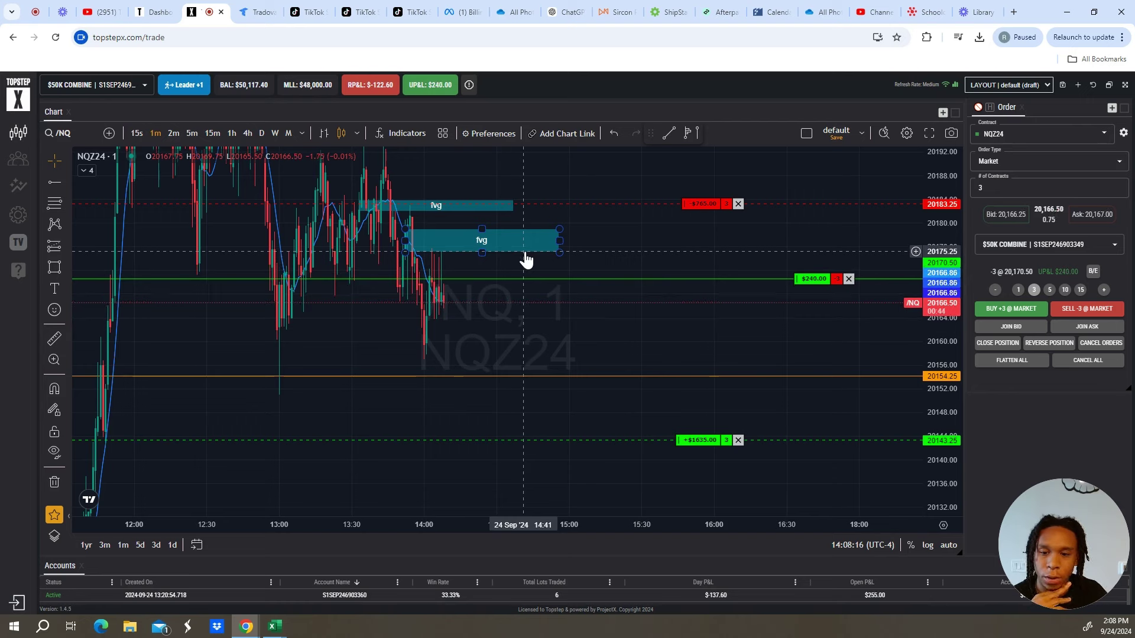
click(527, 259)
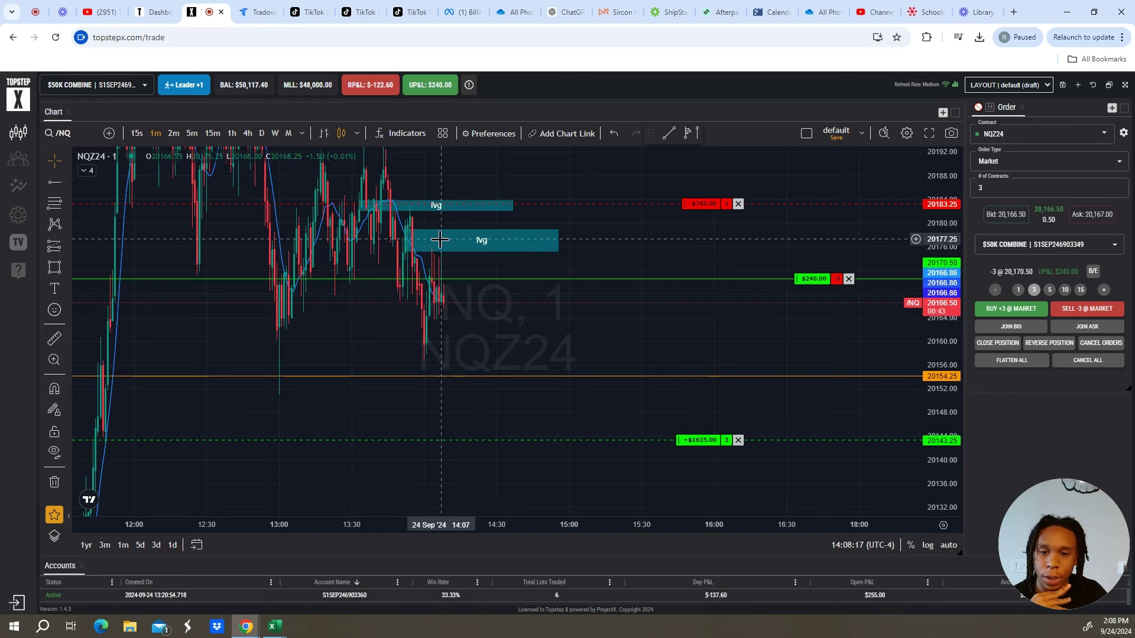
click(451, 207)
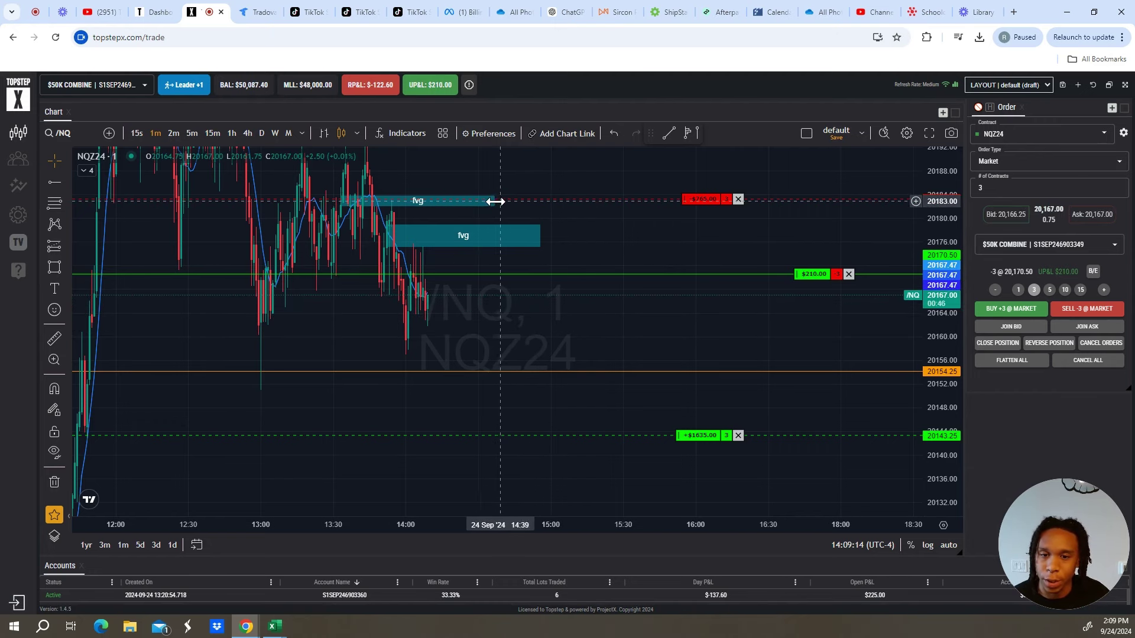
drag(494, 202, 546, 201)
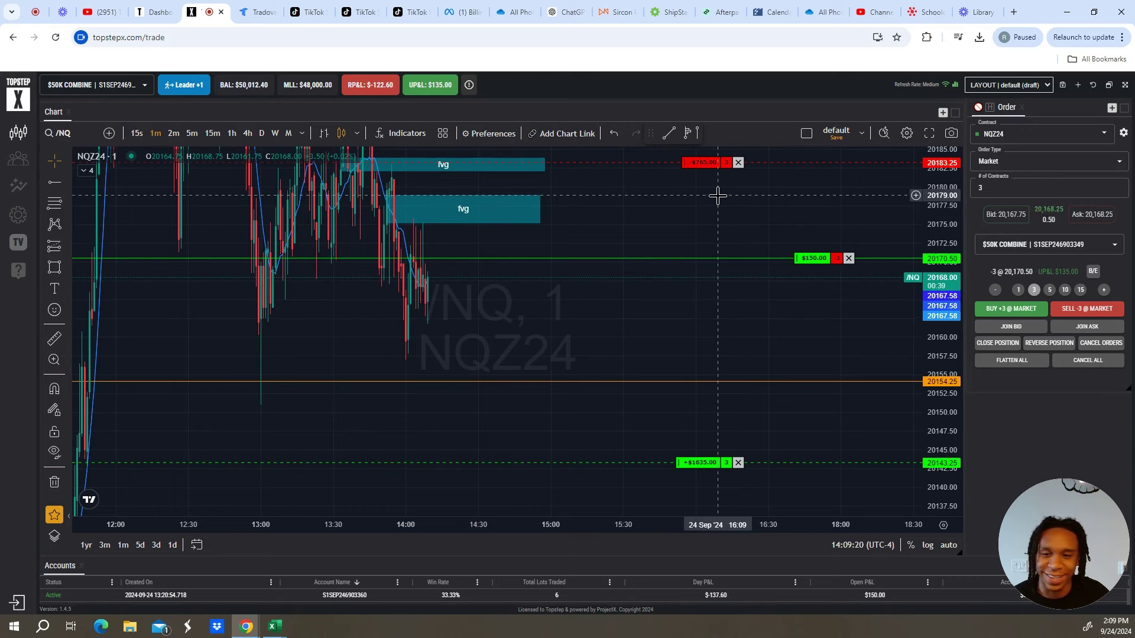
drag(710, 212, 710, 268)
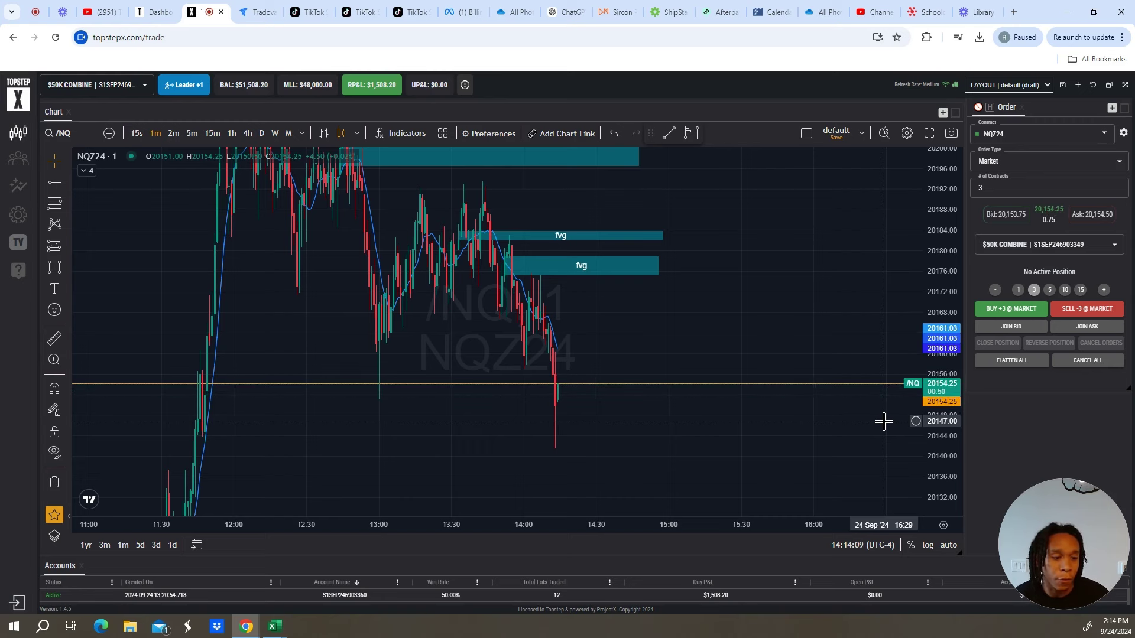
drag(666, 331, 290, 213)
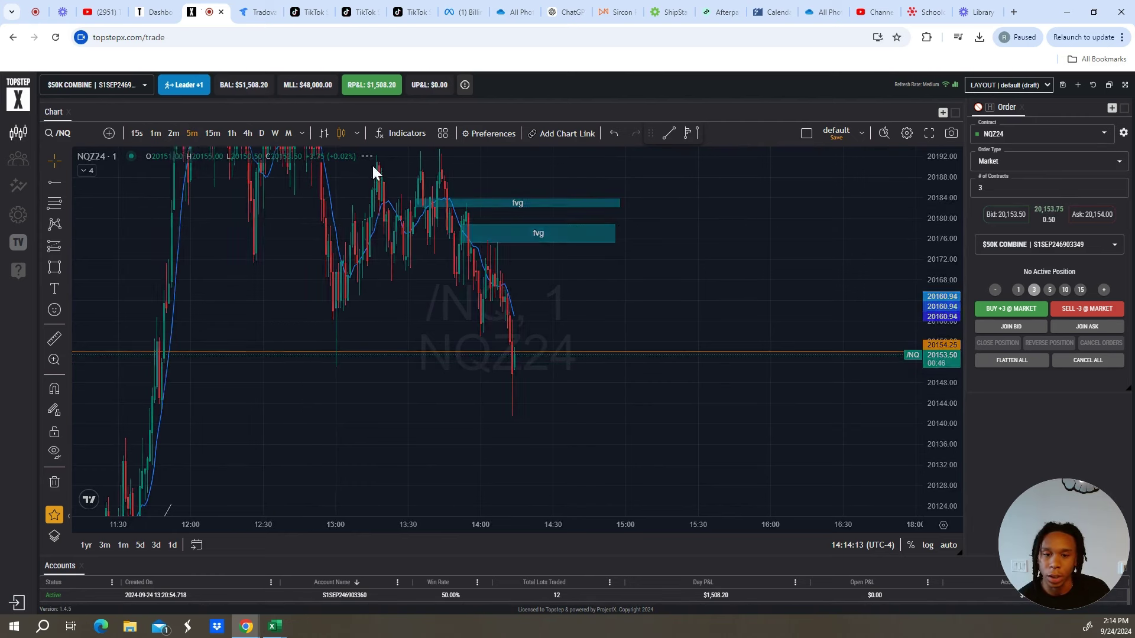
- Switch NQZ24 to 5-minute candles and fit all Fib levels and the breaker box in view
click(191, 133)
drag(934, 217, 933, 444)
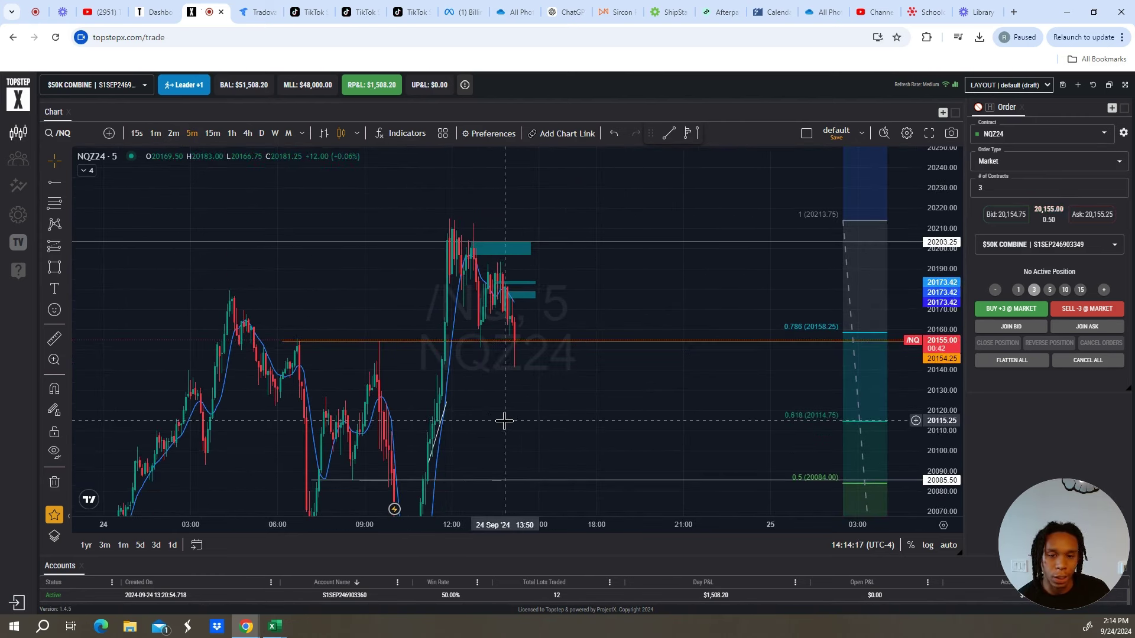
drag(504, 421, 613, 328)
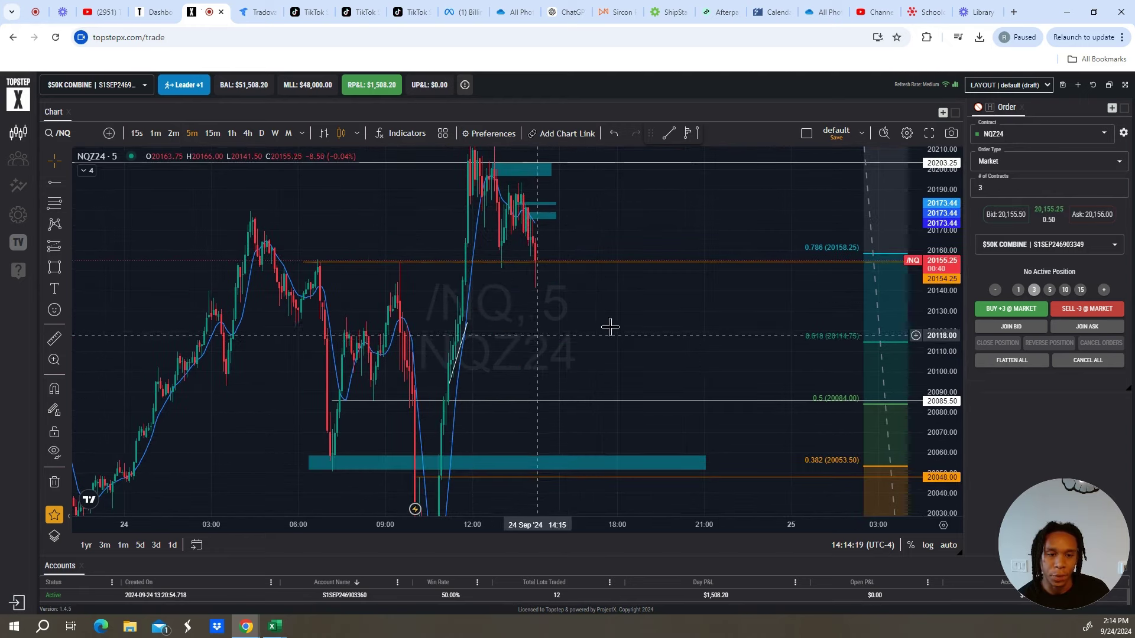
drag(923, 336, 922, 408)
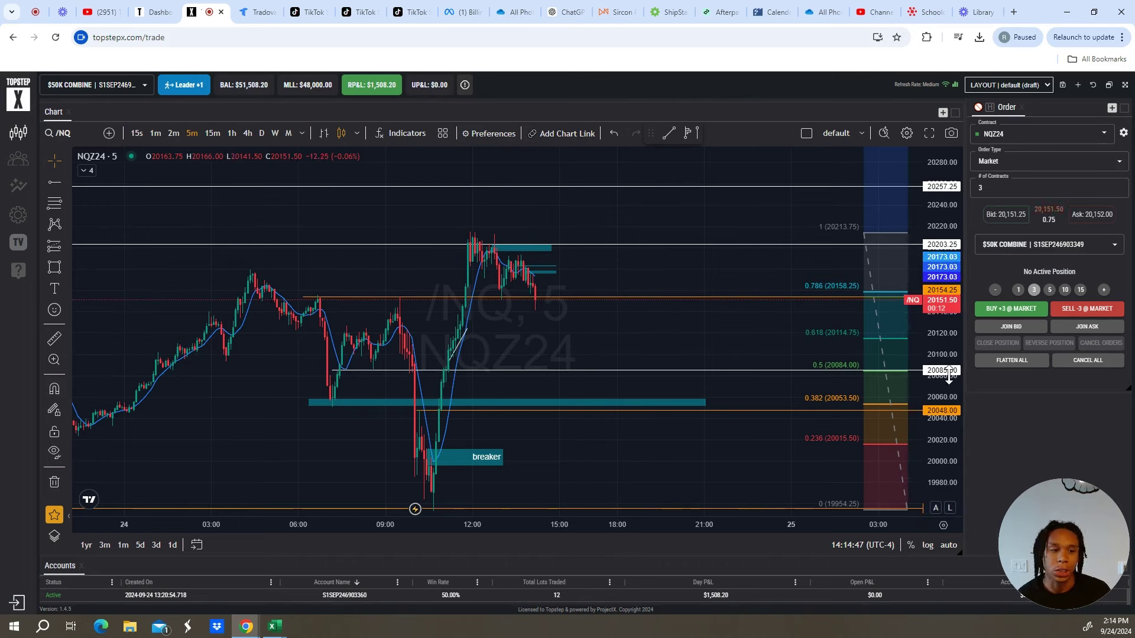
drag(949, 377, 949, 354)
drag(640, 354, 626, 353)
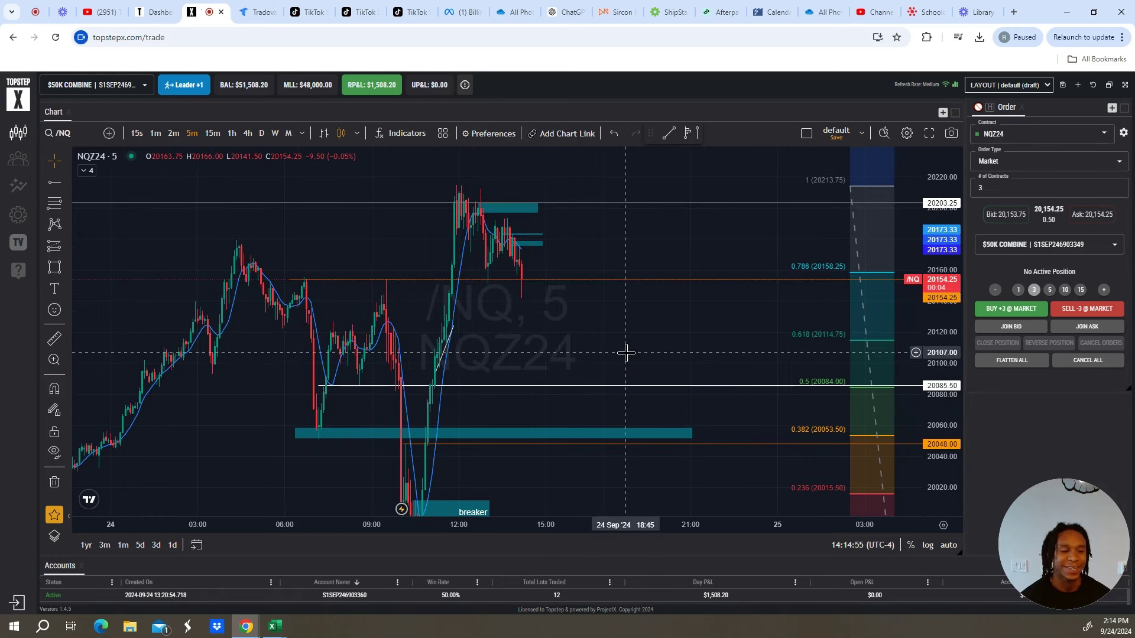